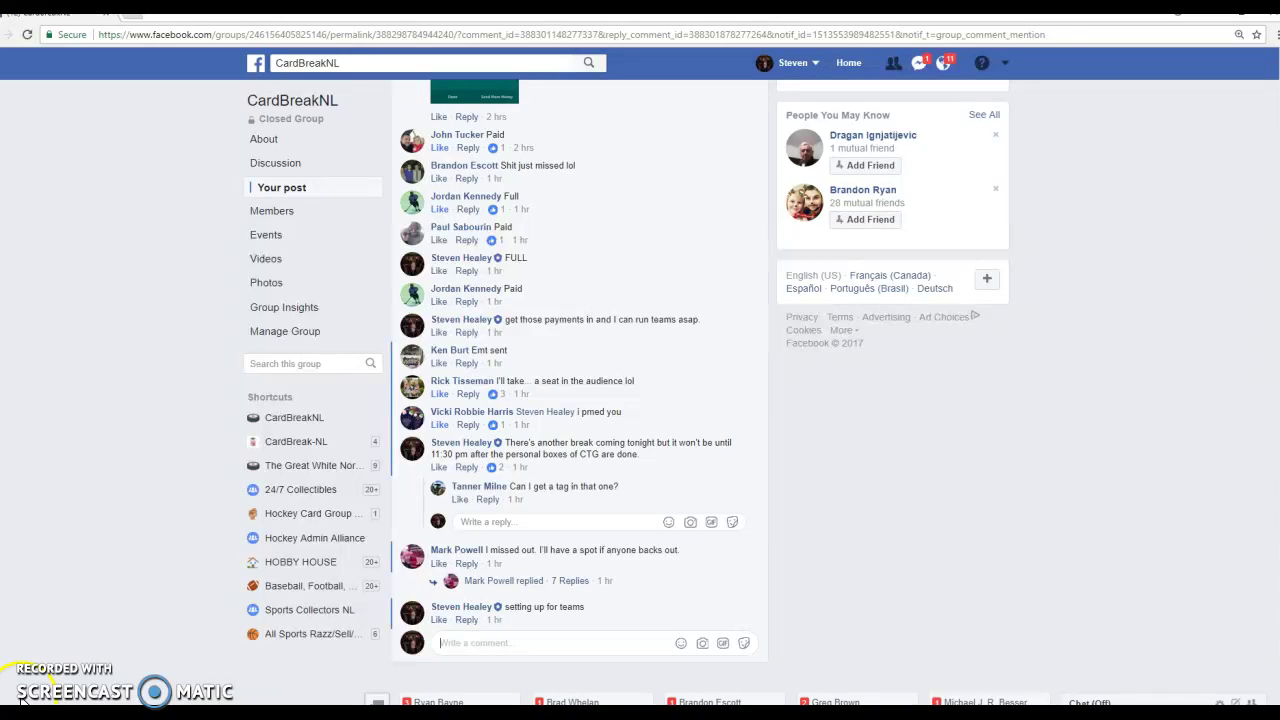
Post the comments 'LIVE' and then 'GL' on the CardBreakNL group post
scroll(8, 690, up, 1)
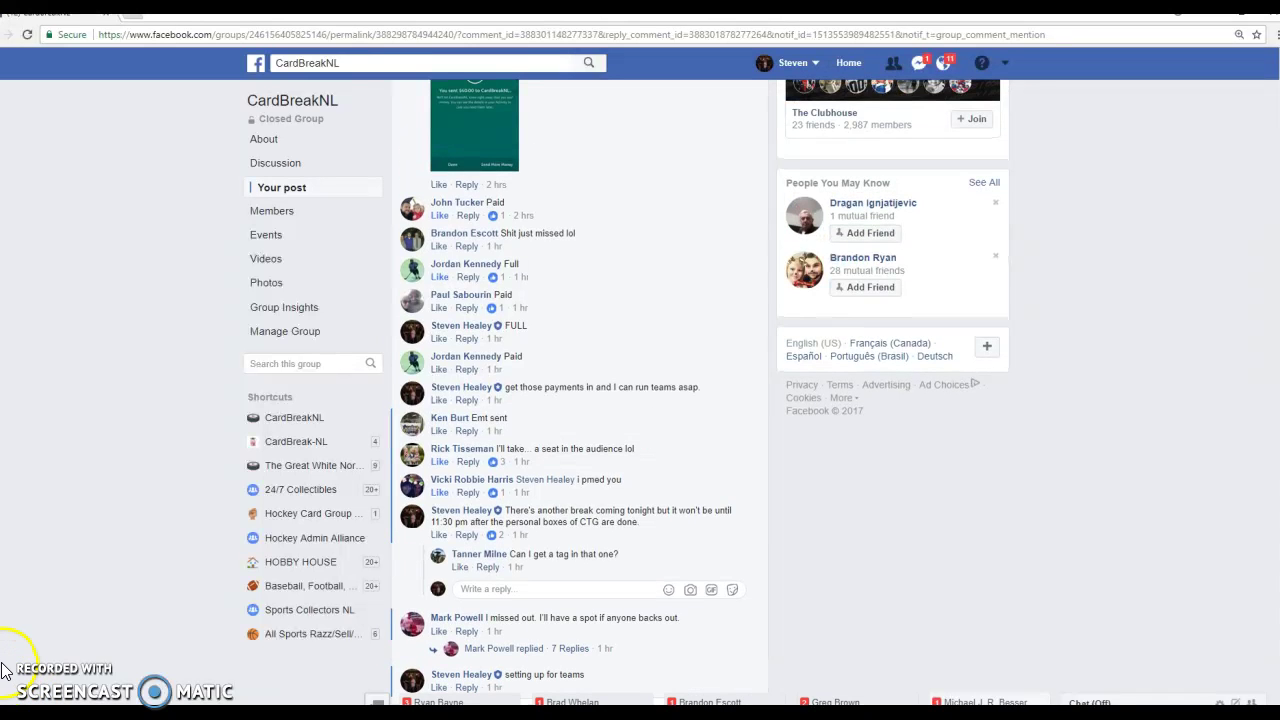
scroll(94, 586, down, 1)
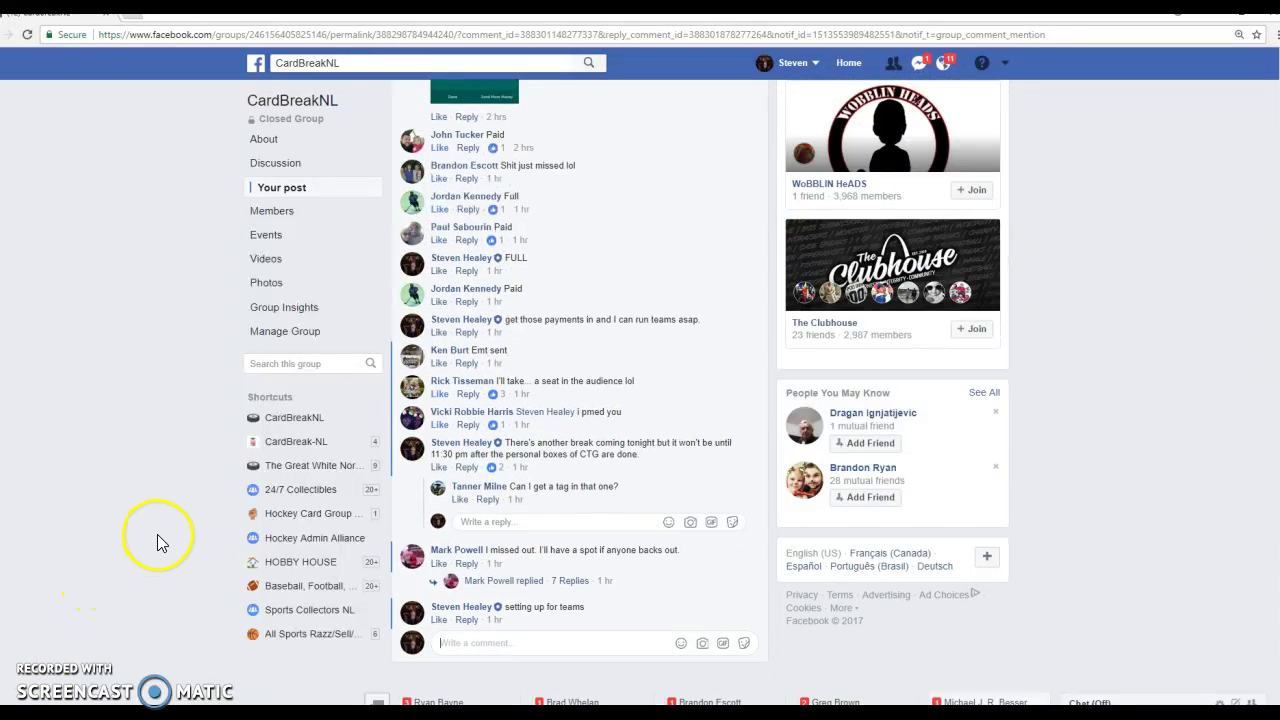
text(LIVE)
key(Return)
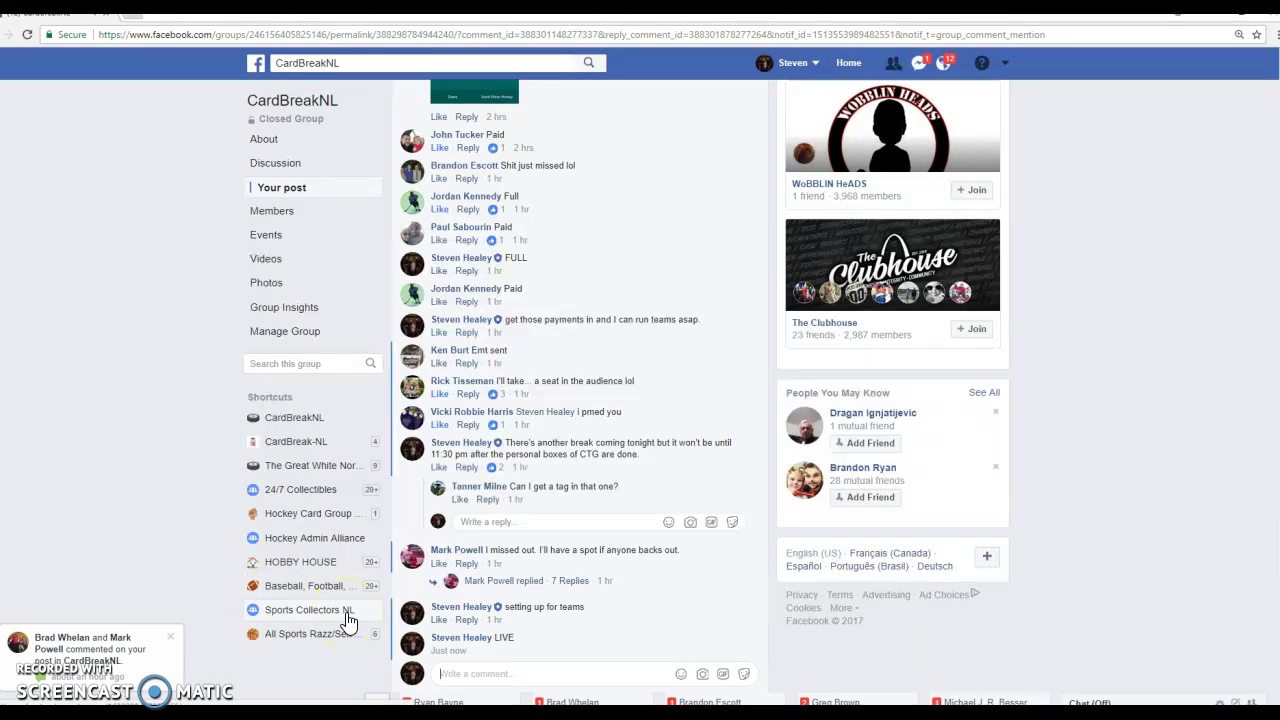
text(GL)
key(Return)
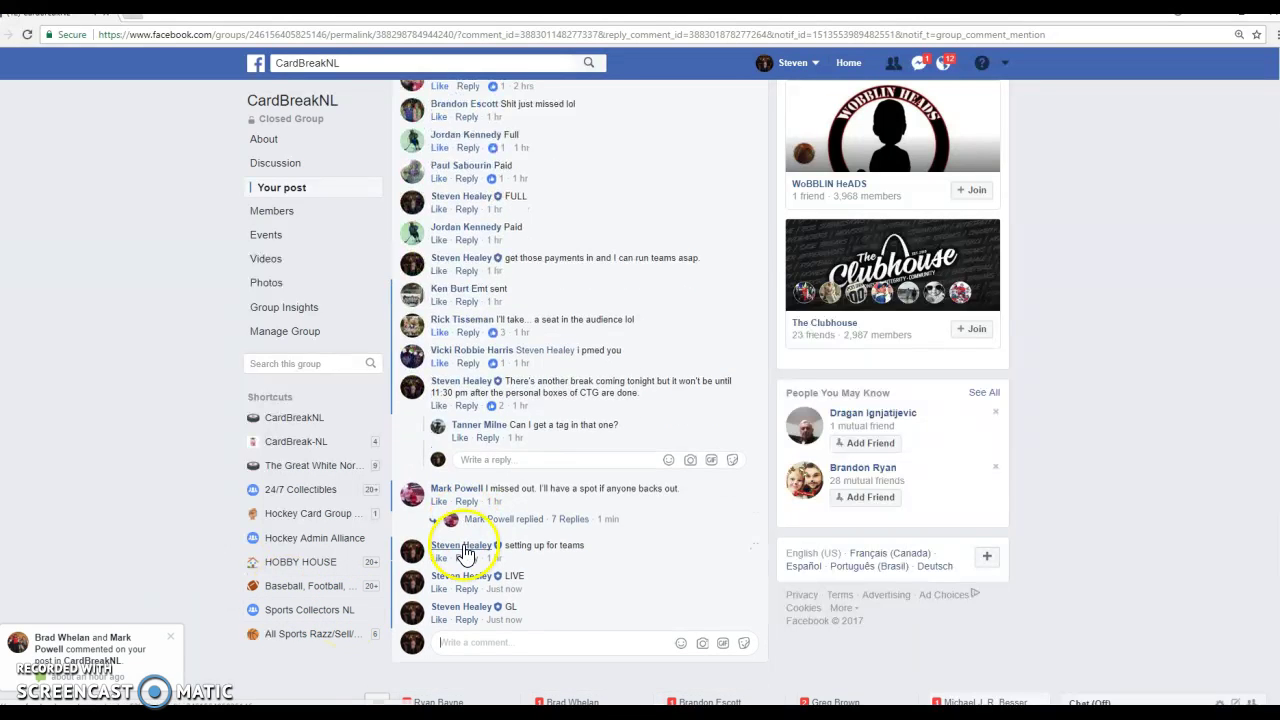
key(alt+Tab)
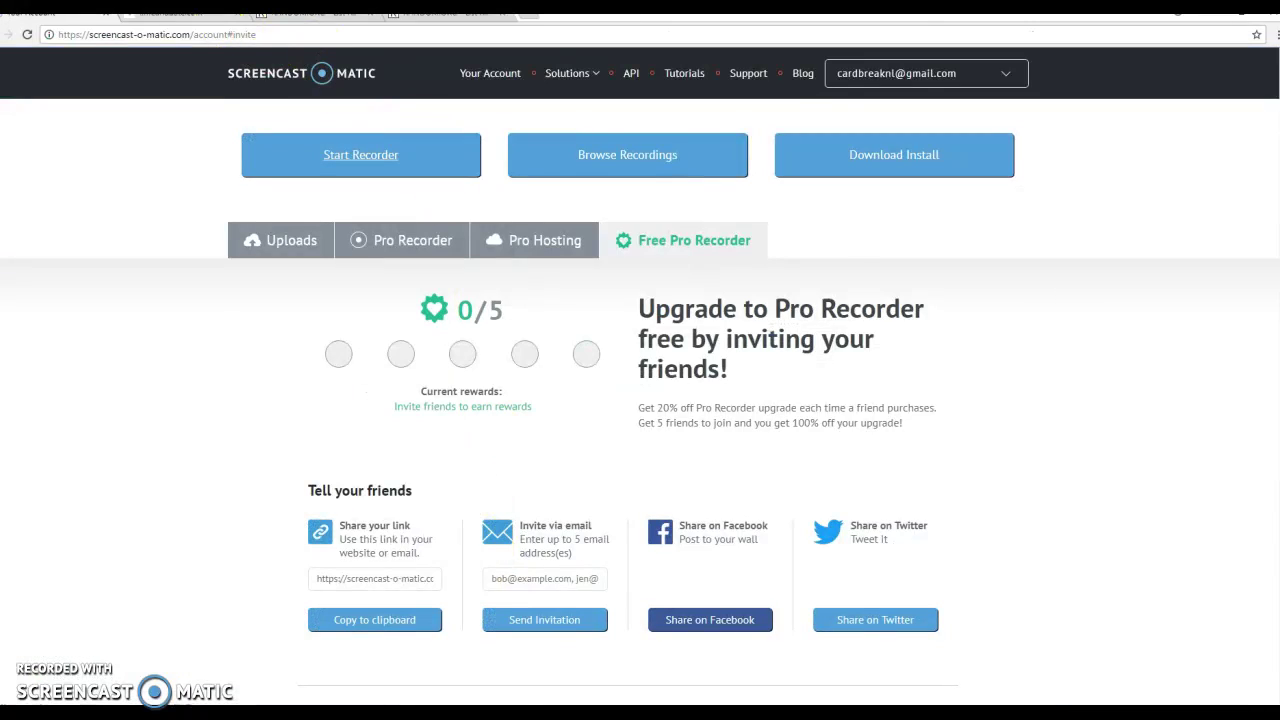
Paste the participant names into the RANDOM.ORG list randomizer's item box
click(210, 17)
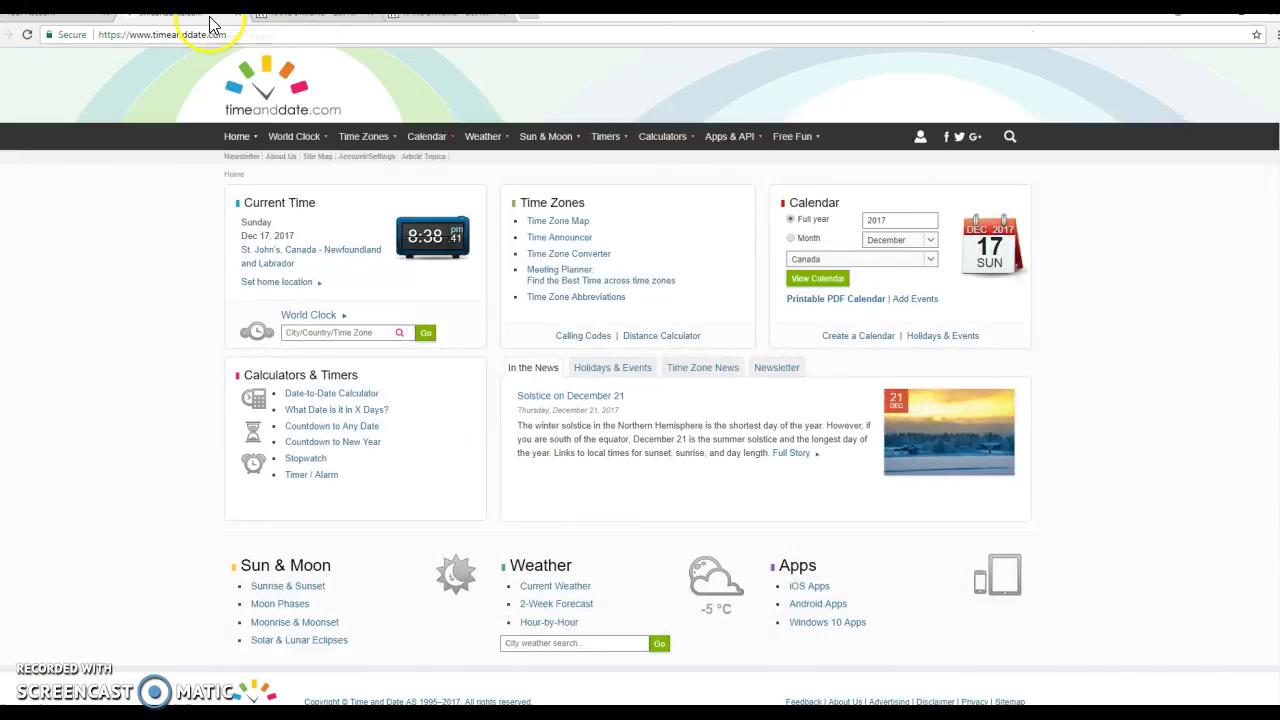
click(300, 17)
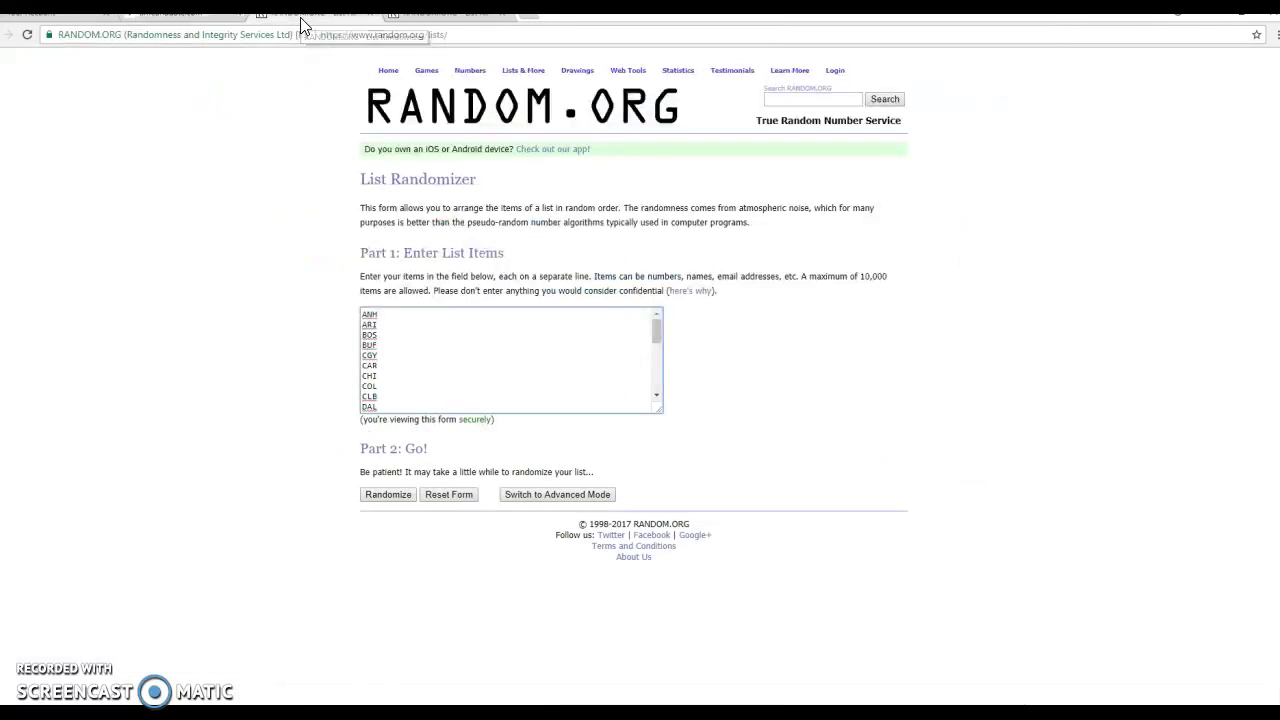
scroll(508, 337, down, 5)
click(510, 337)
key(ctrl+v)
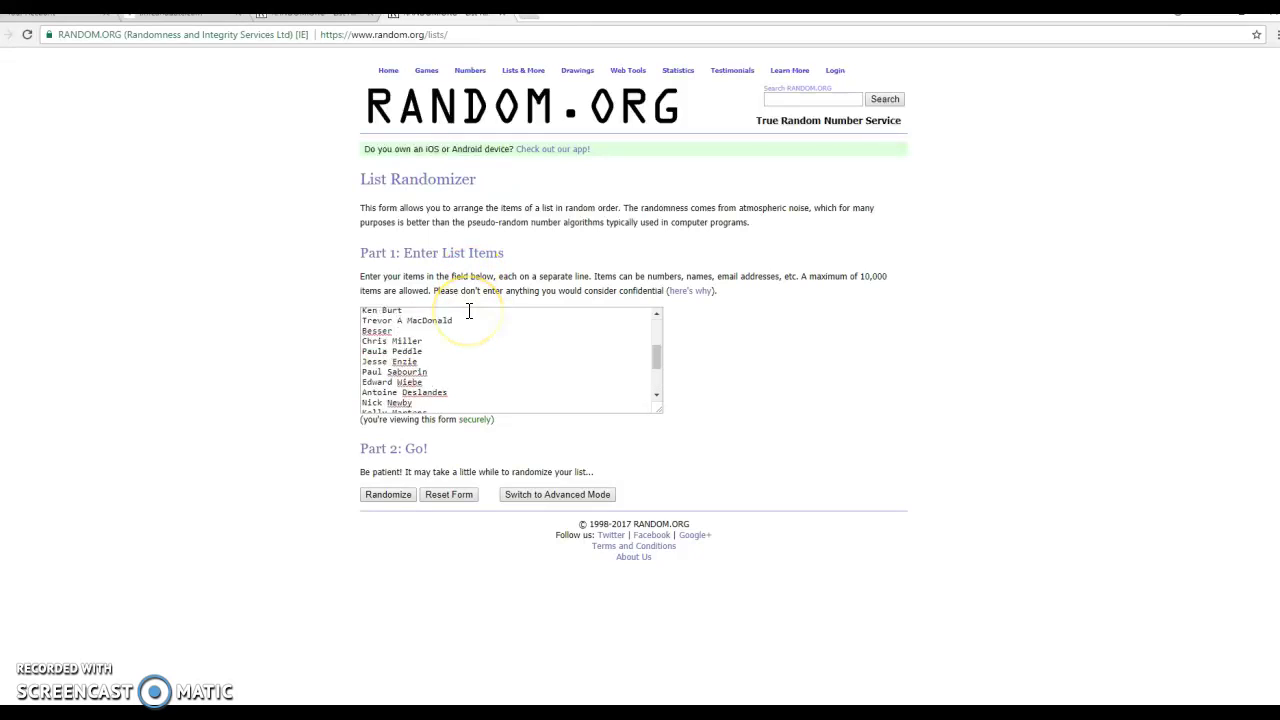
Reshuffle the 30-team list to 3 randomizations and select its 00:08:57 UTC timestamp text
click(323, 22)
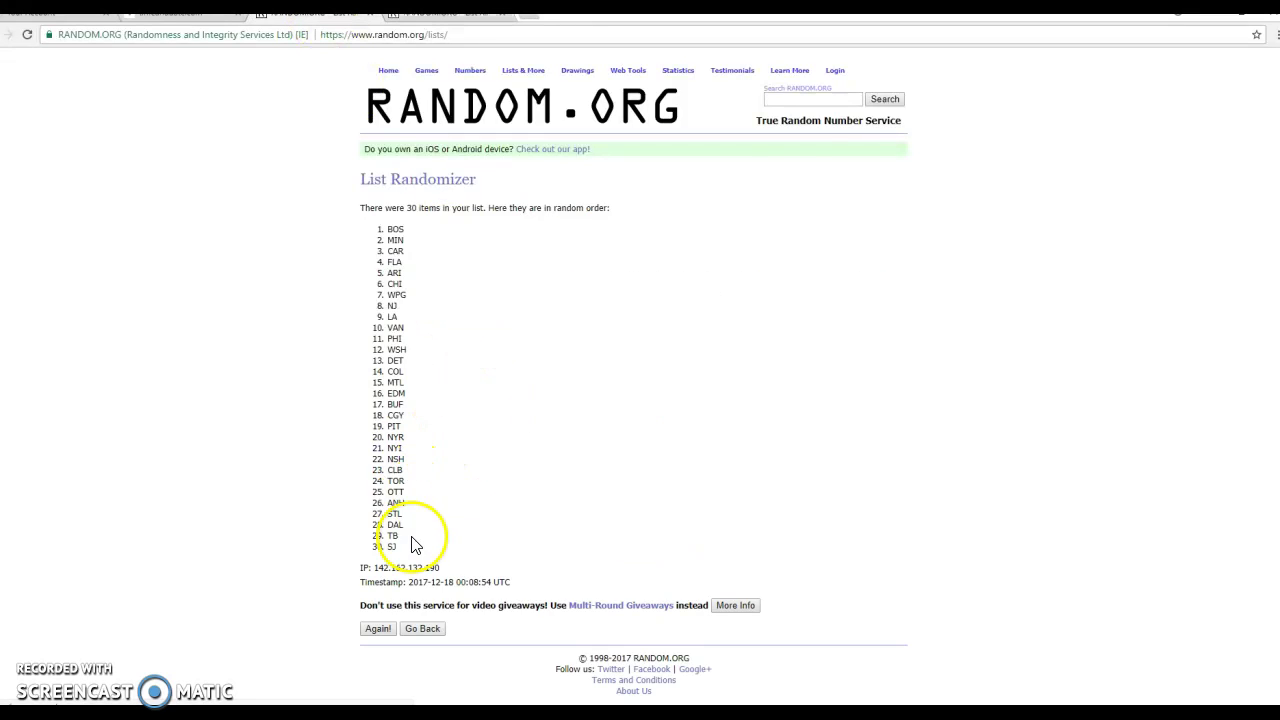
click(374, 628)
click(372, 652)
drag(505, 632, 358, 590)
key(alt+Tab)
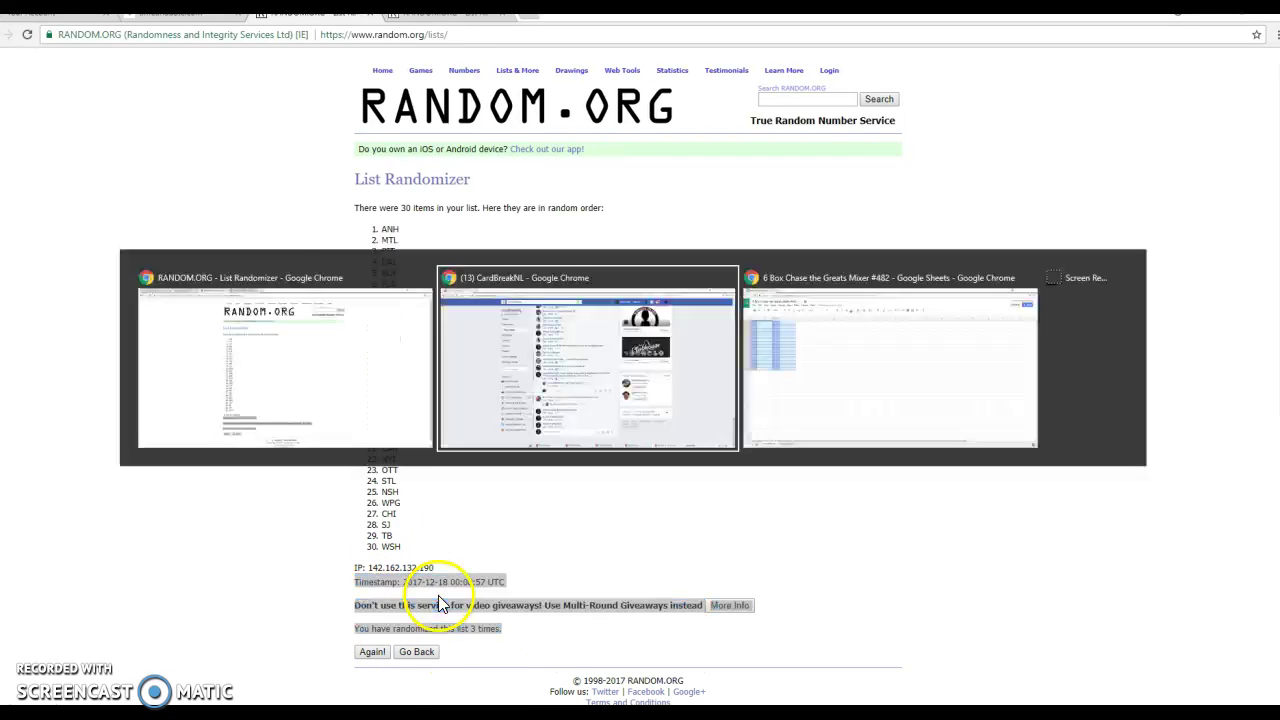
key(ctrl+v)
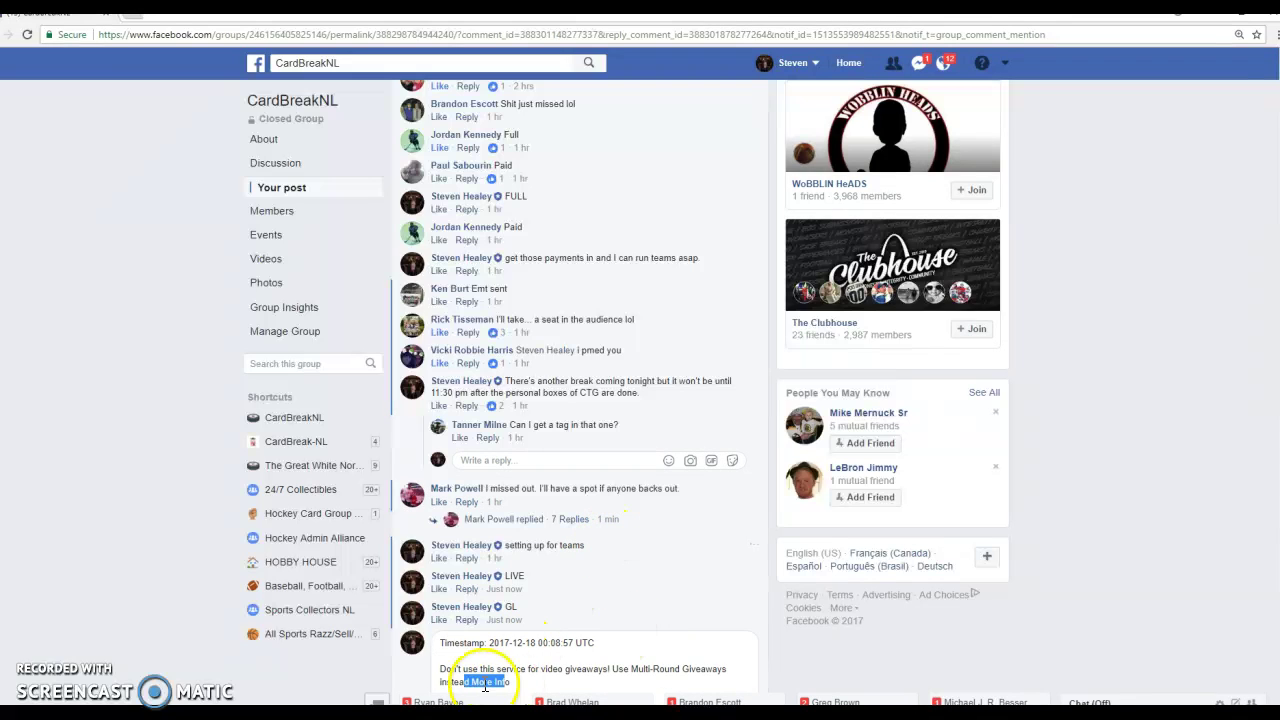
drag(440, 664, 513, 682)
key(BackSpace)
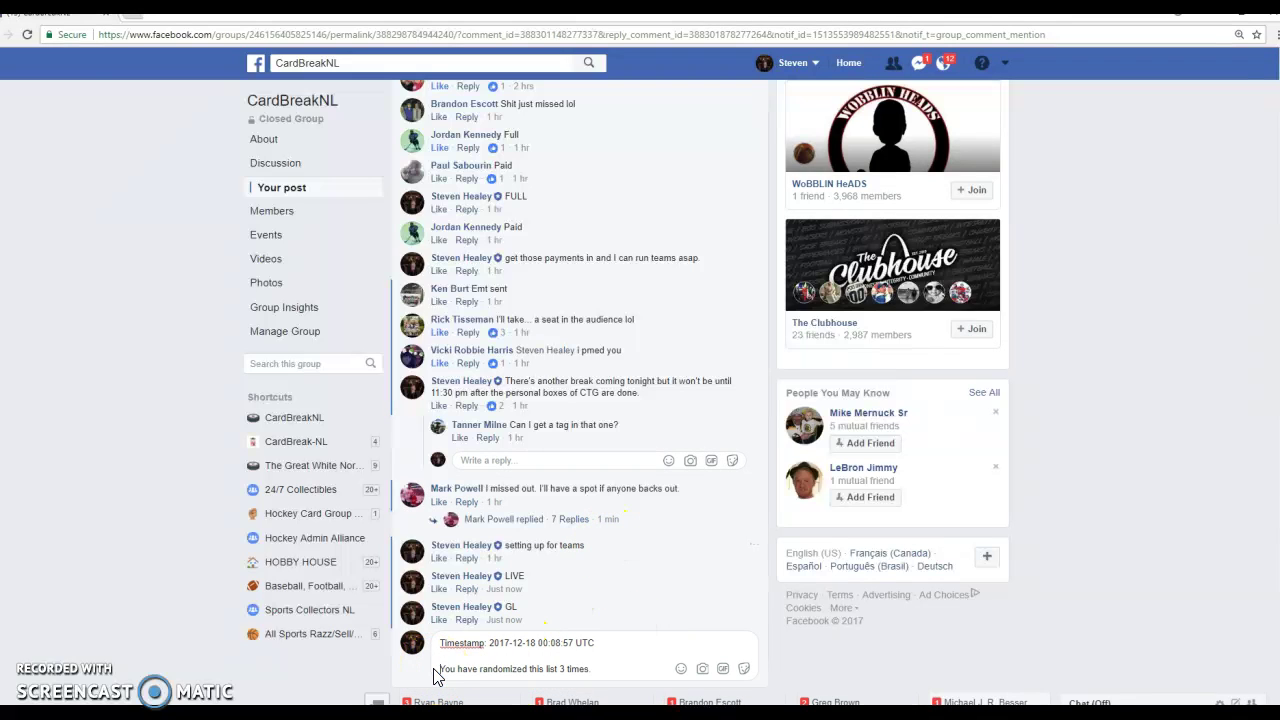
key(Return)
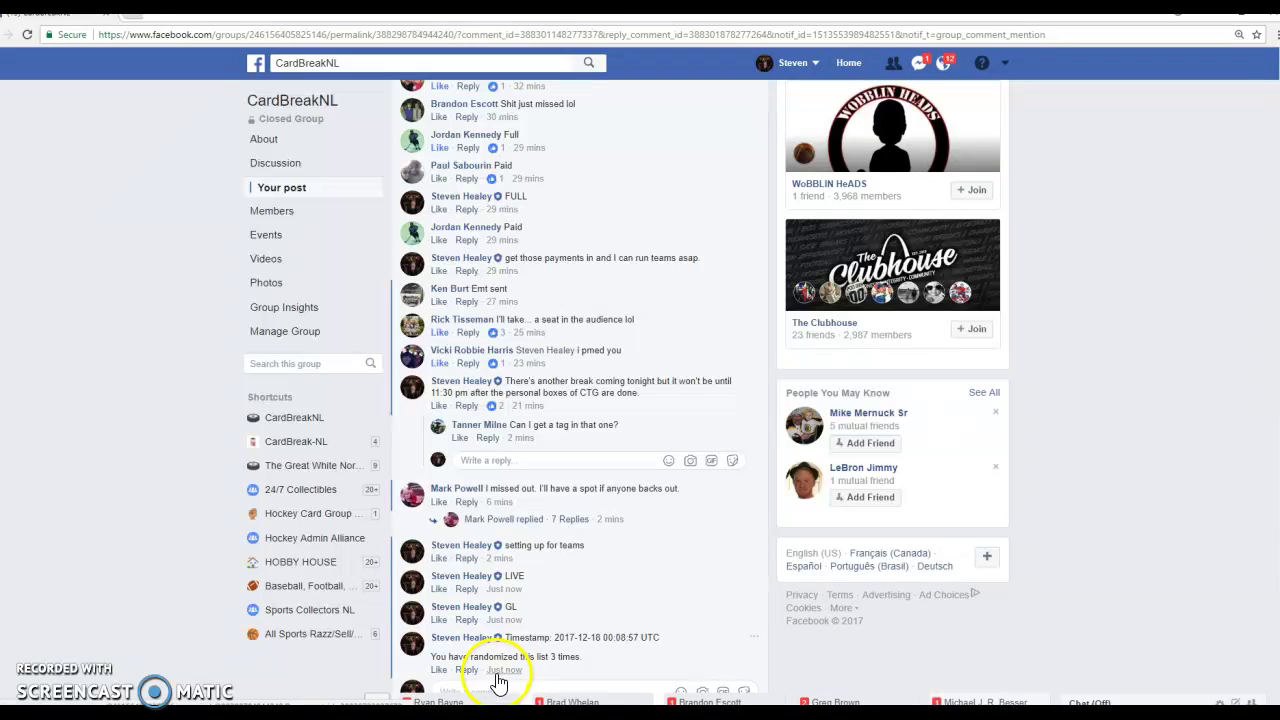
key(alt+Tab)
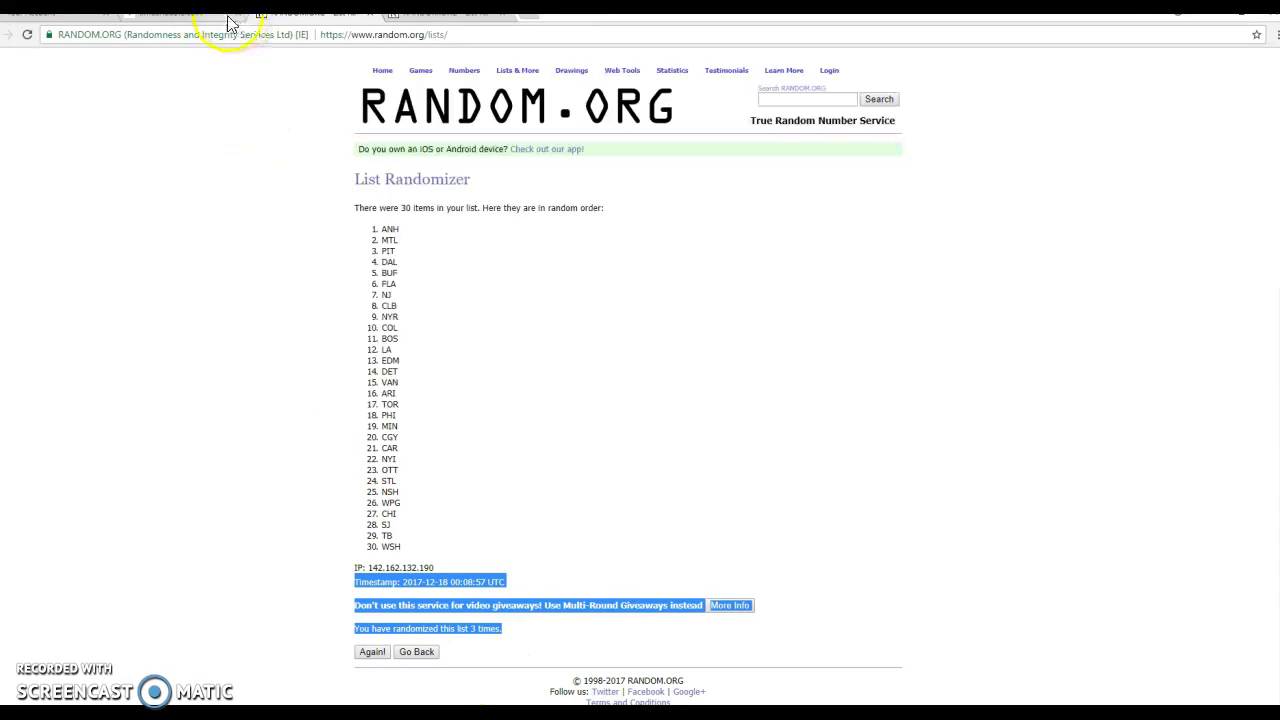
Shuffle the team list a fourth time and select the 00:09:11 UTC timestamp lines
click(218, 14)
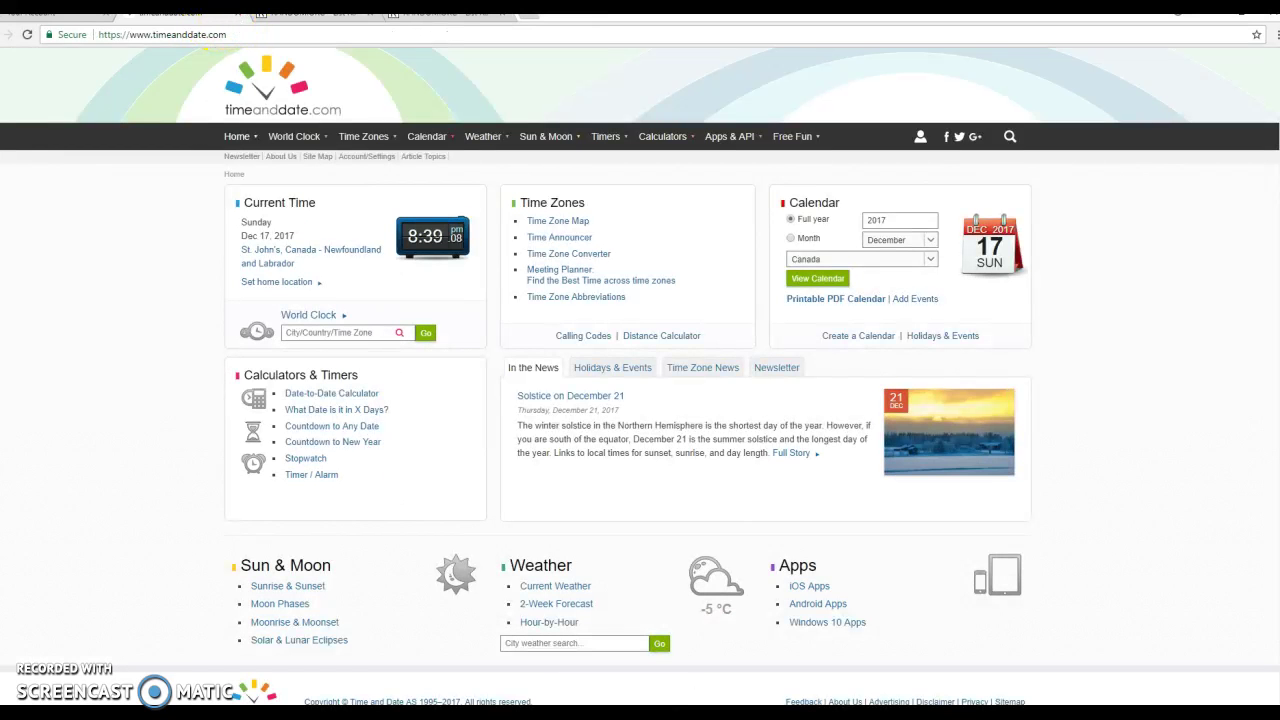
click(293, 24)
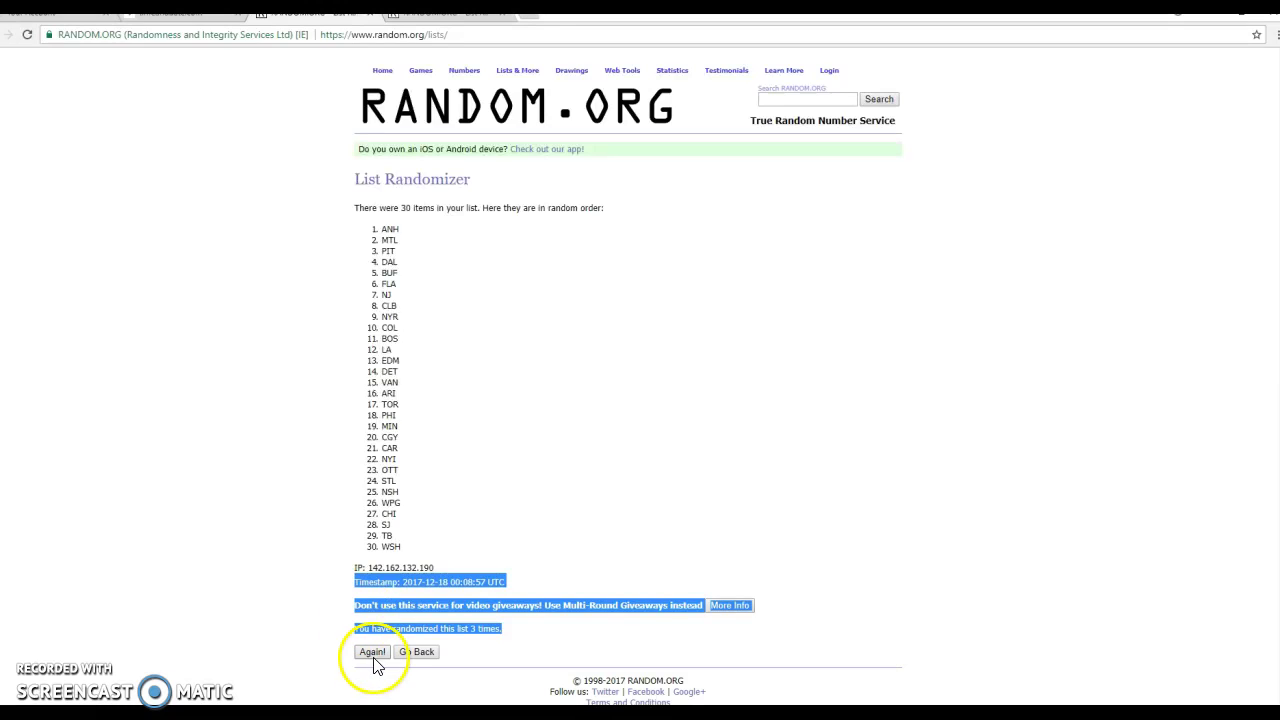
click(372, 651)
drag(508, 634, 366, 581)
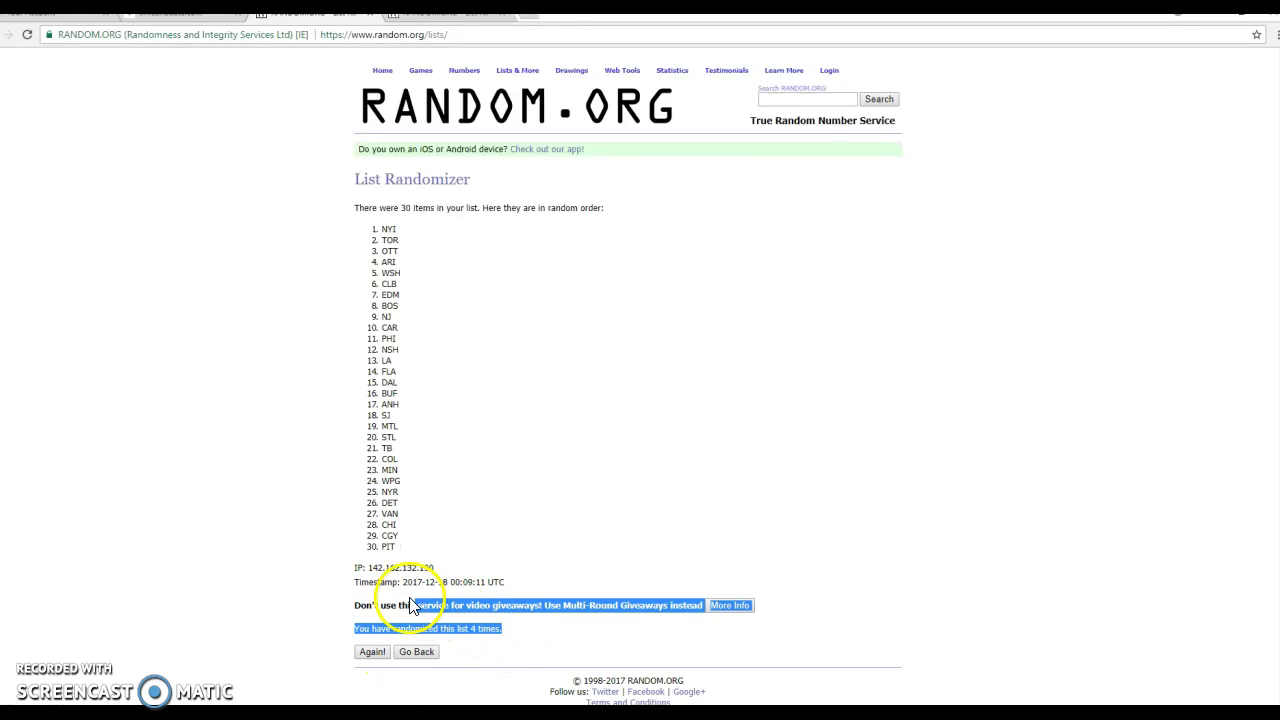
key(alt+Tab)
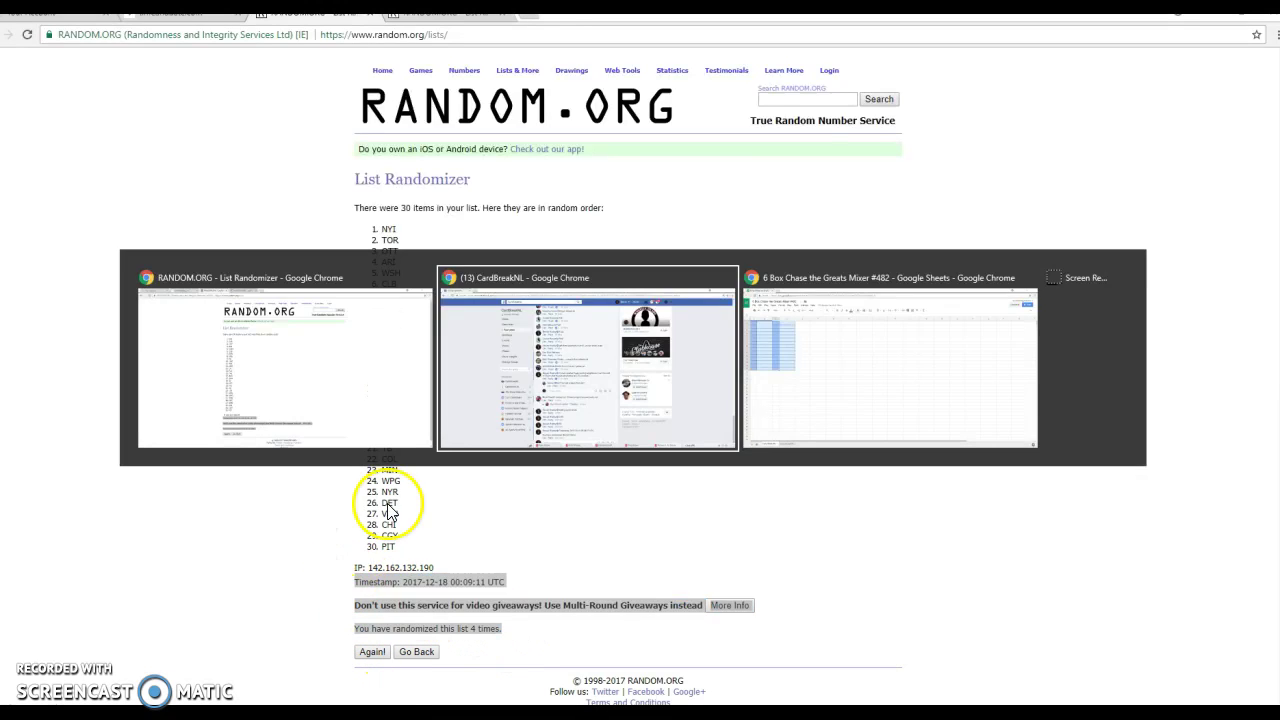
Post the 00:09:11 UTC, randomized-4-times proof as a Facebook comment without the warning line
key(ctrl+v)
drag(512, 593, 423, 586)
key(BackSpace)
key(Return)
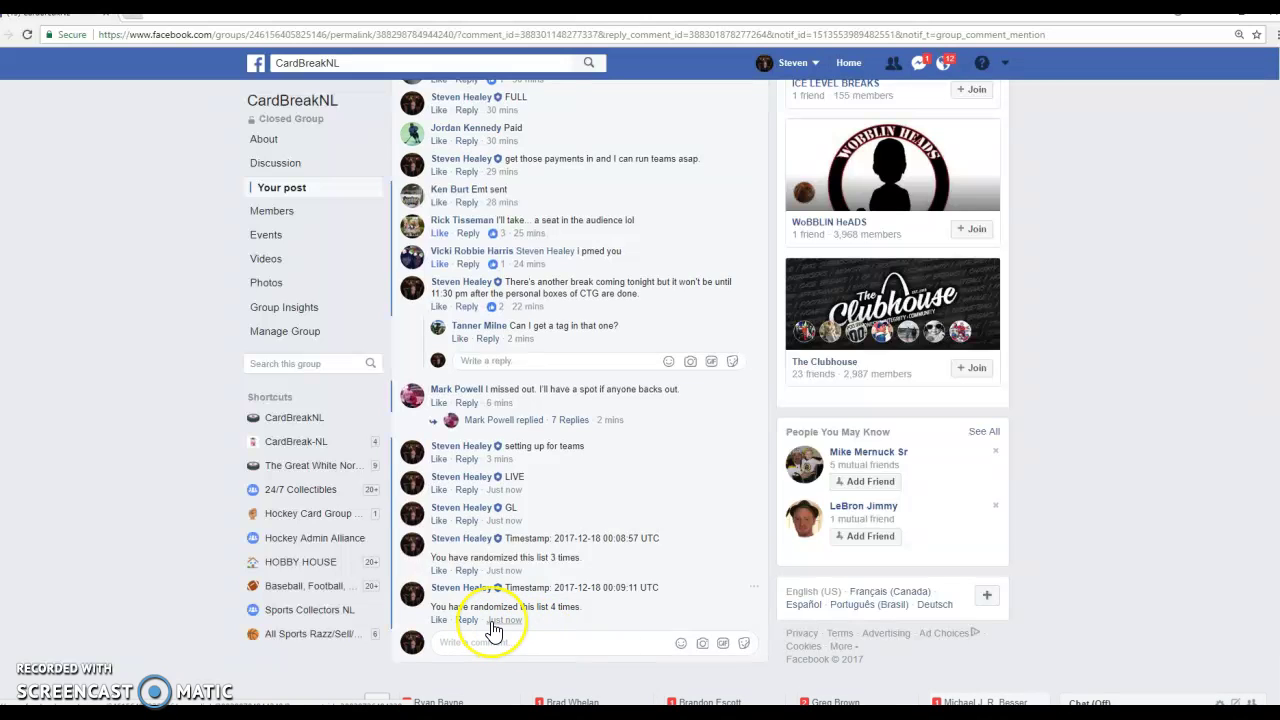
key(alt+Tab)
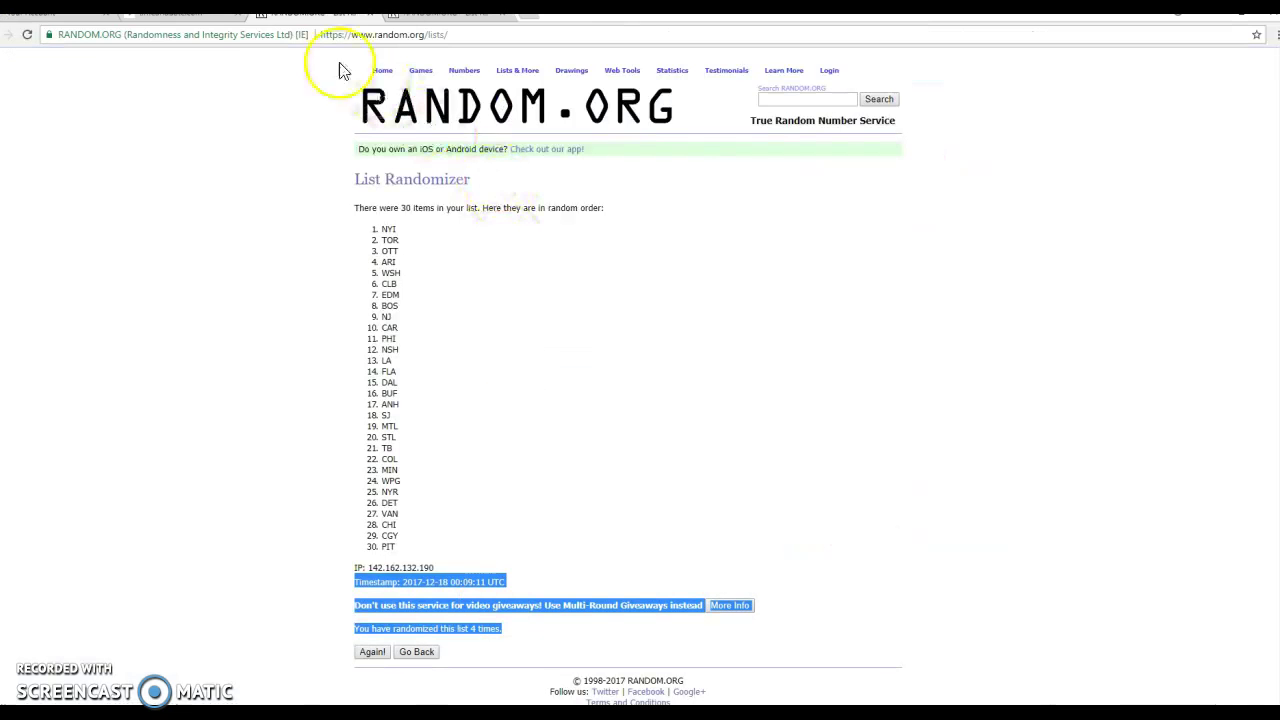
Copy the first fifteen shuffled teams, NYI through DAL, into column A starting at A1
click(250, 20)
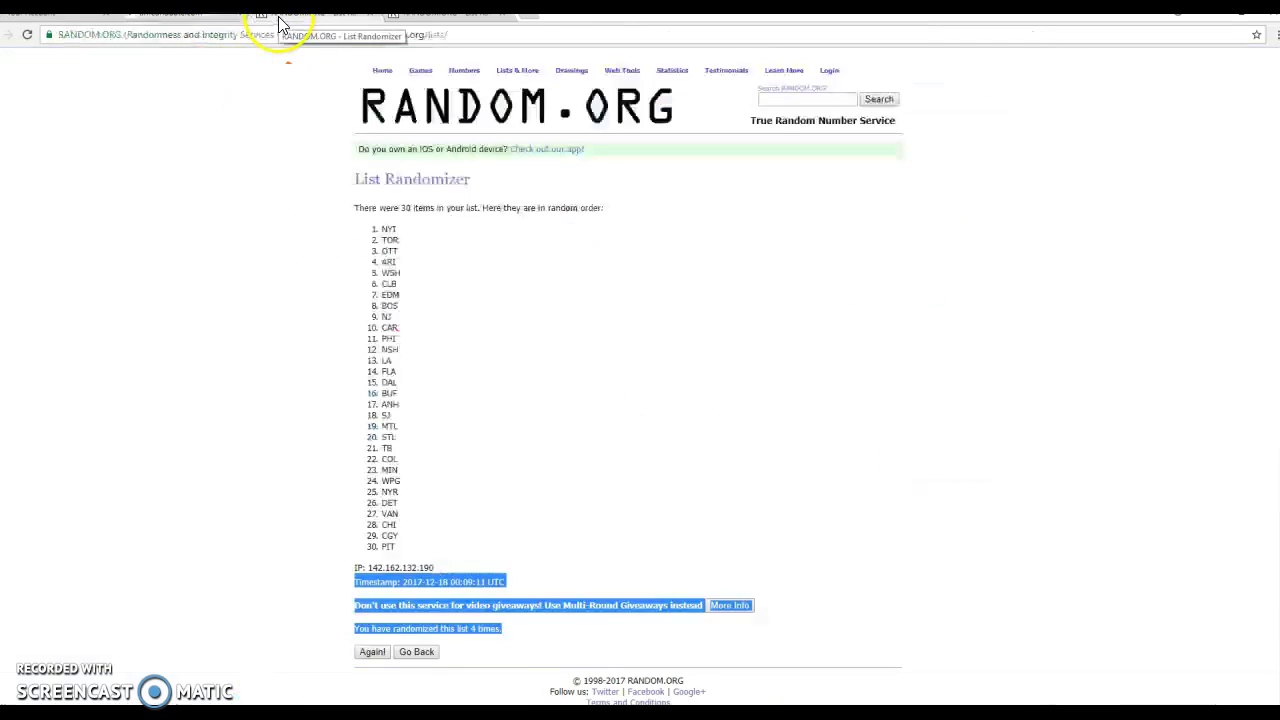
click(275, 18)
drag(385, 227, 417, 392)
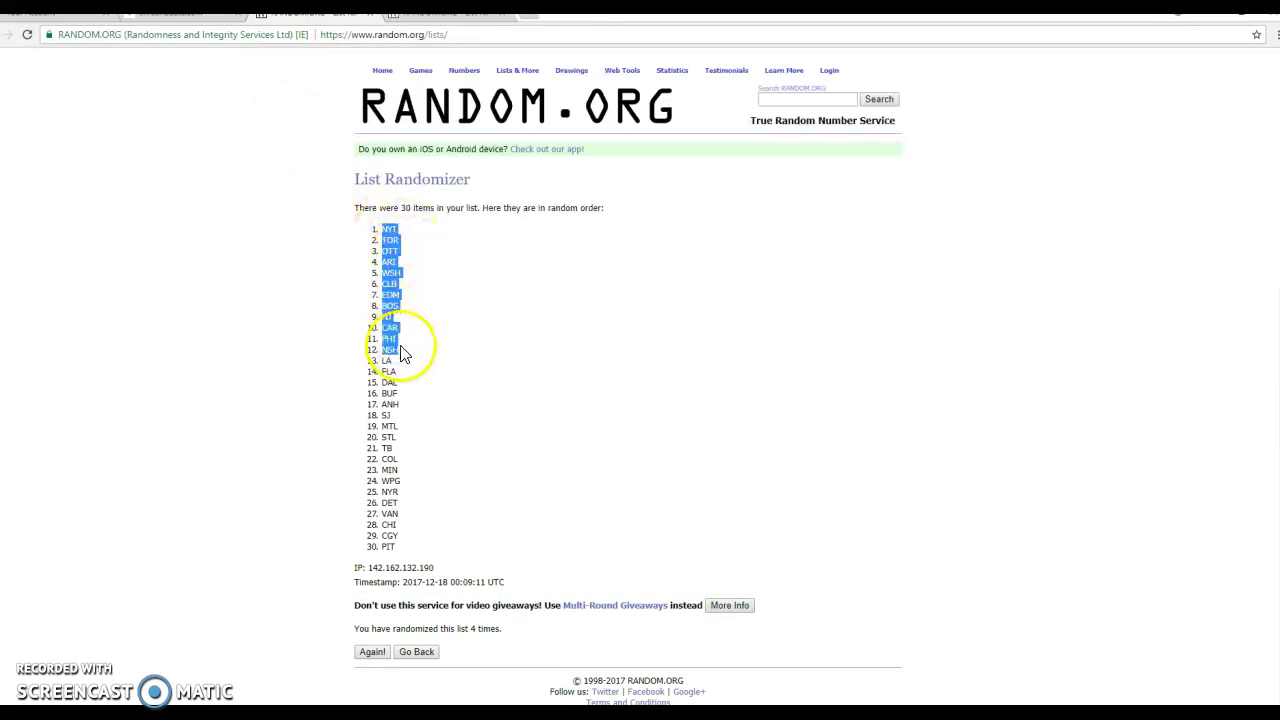
key(alt+Tab)
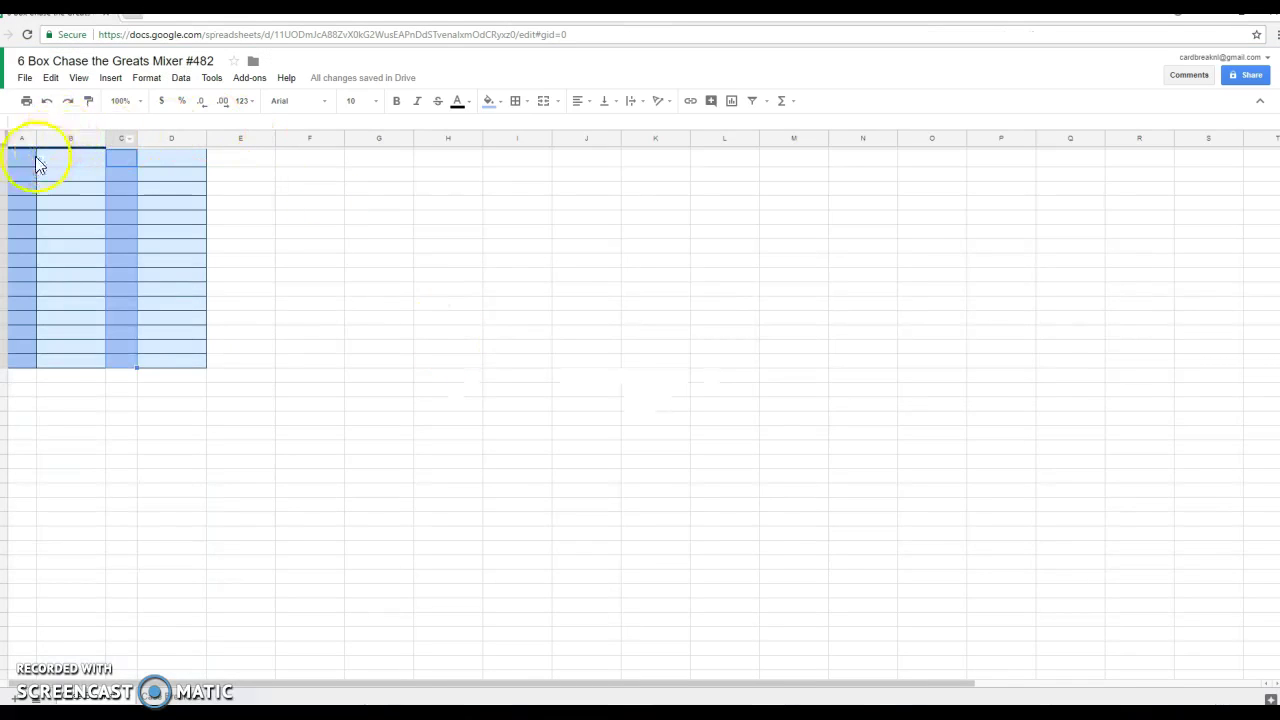
click(35, 159)
text(NYI TOR OTT ARI WSH CLB EDM BOS NJ CAR PHI NSH LA FLA DAL)
Copy teams 16–30, BUF through PIT, into column C of the sheet
key(alt+Tab)
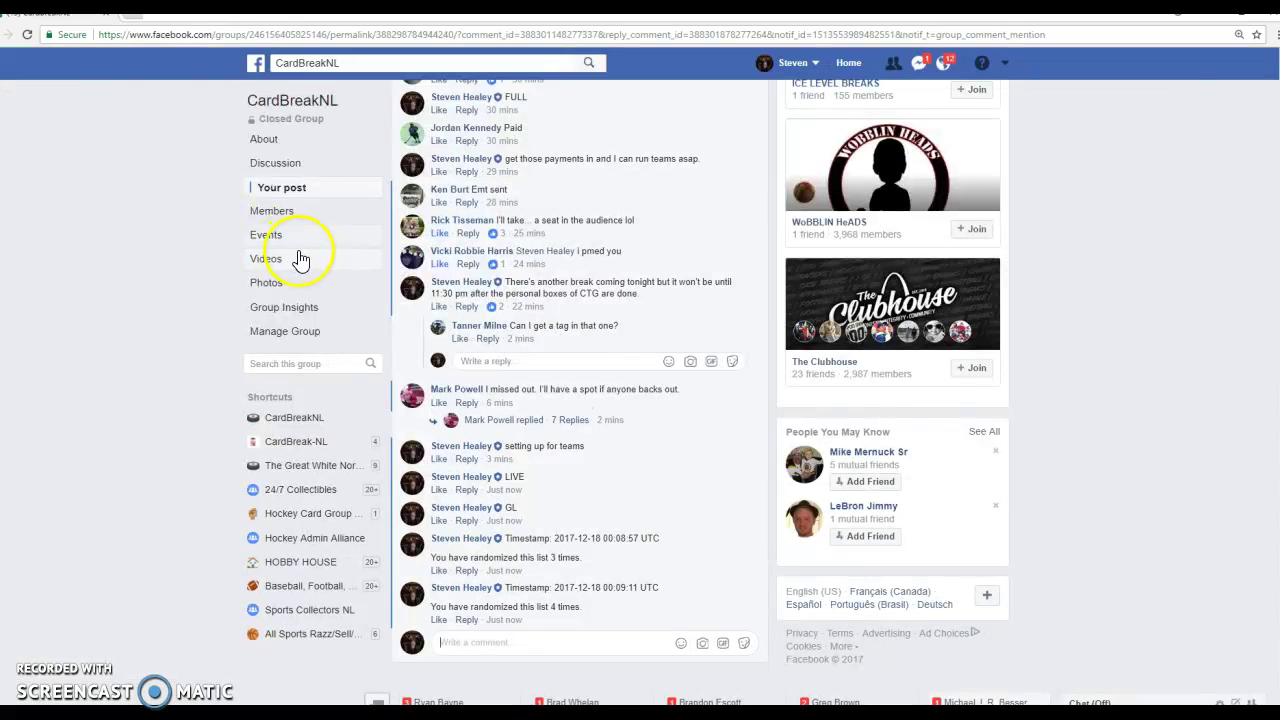
key(alt+Tab)
key(alt+Tab)
drag(385, 400, 443, 534)
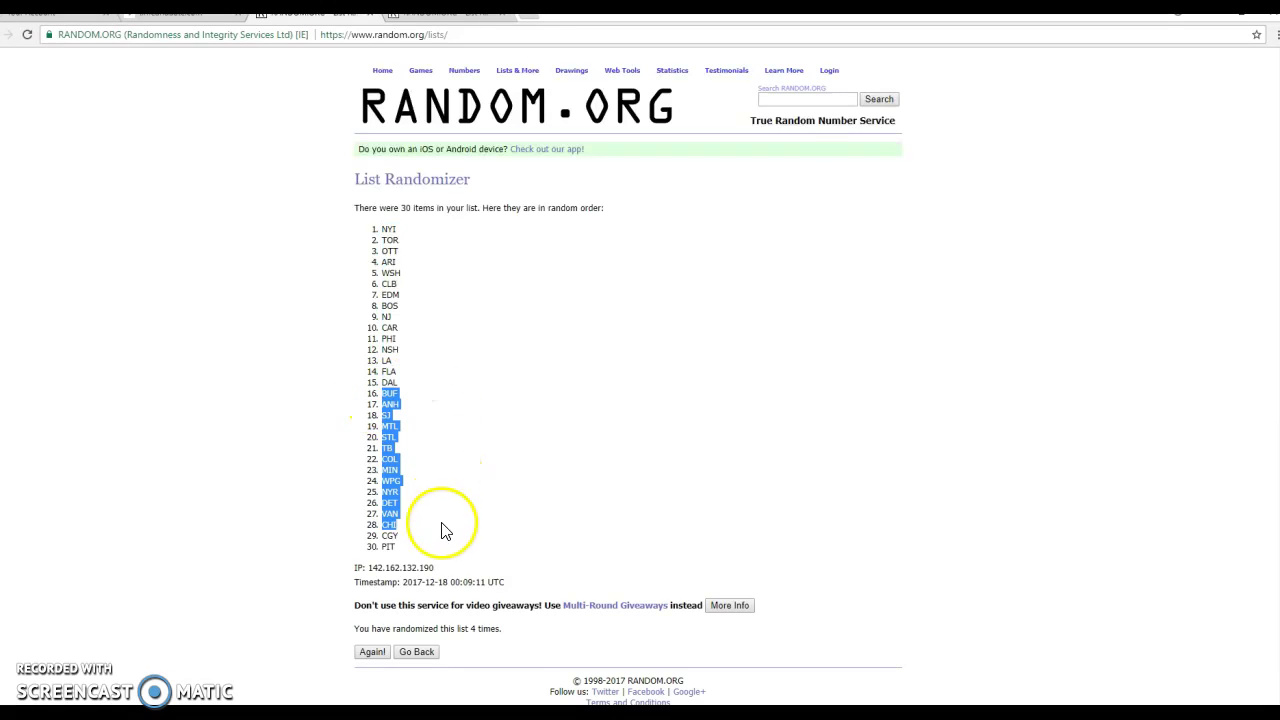
key(alt+Tab)
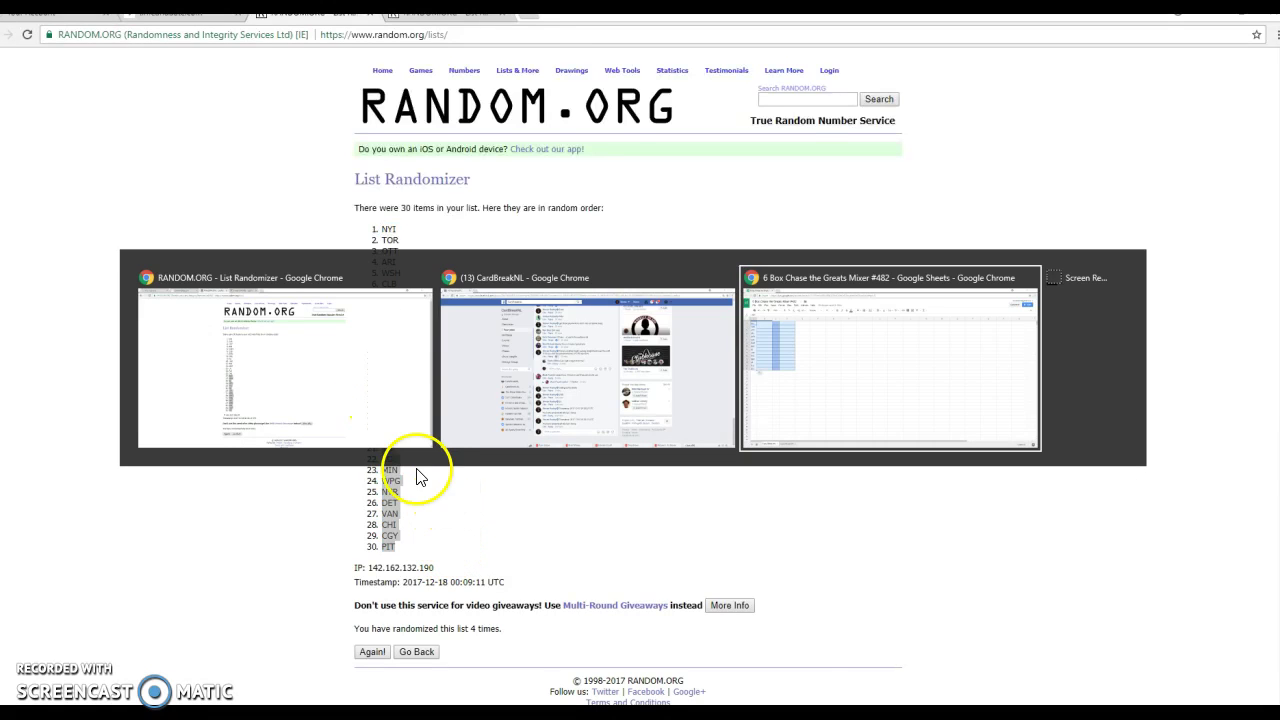
key(Tab)
text(BUF ANH SJ MTL STL TB COL MIN WPG NYR DET VAN CHI CGY PIT)
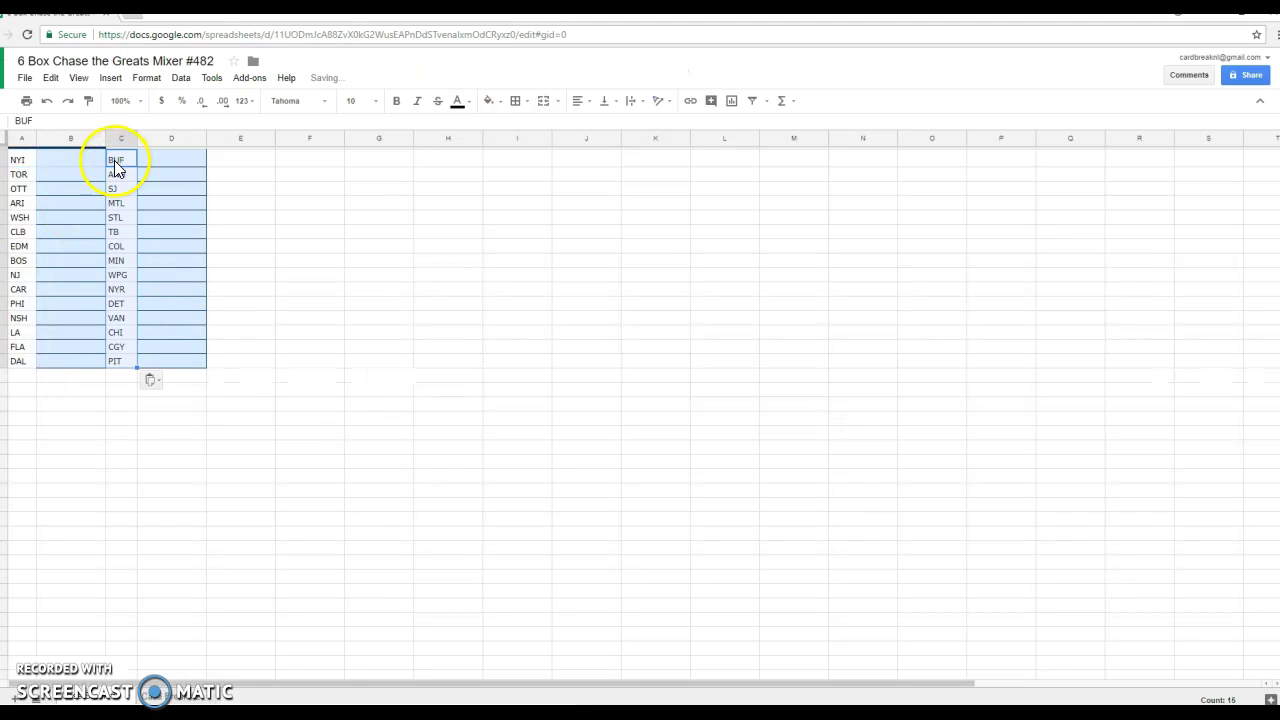
key(alt+Tab)
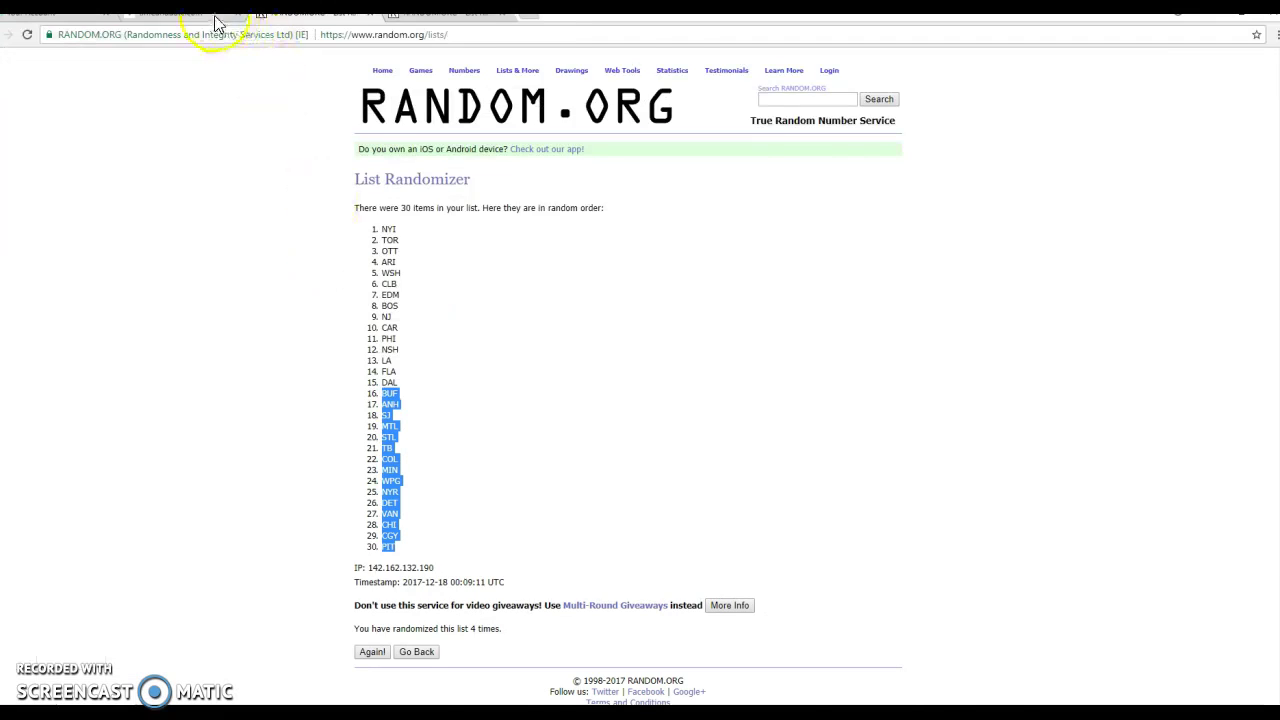
Shuffle the 30 participant names three times and select the timestamp and count lines
click(214, 16)
click(458, 18)
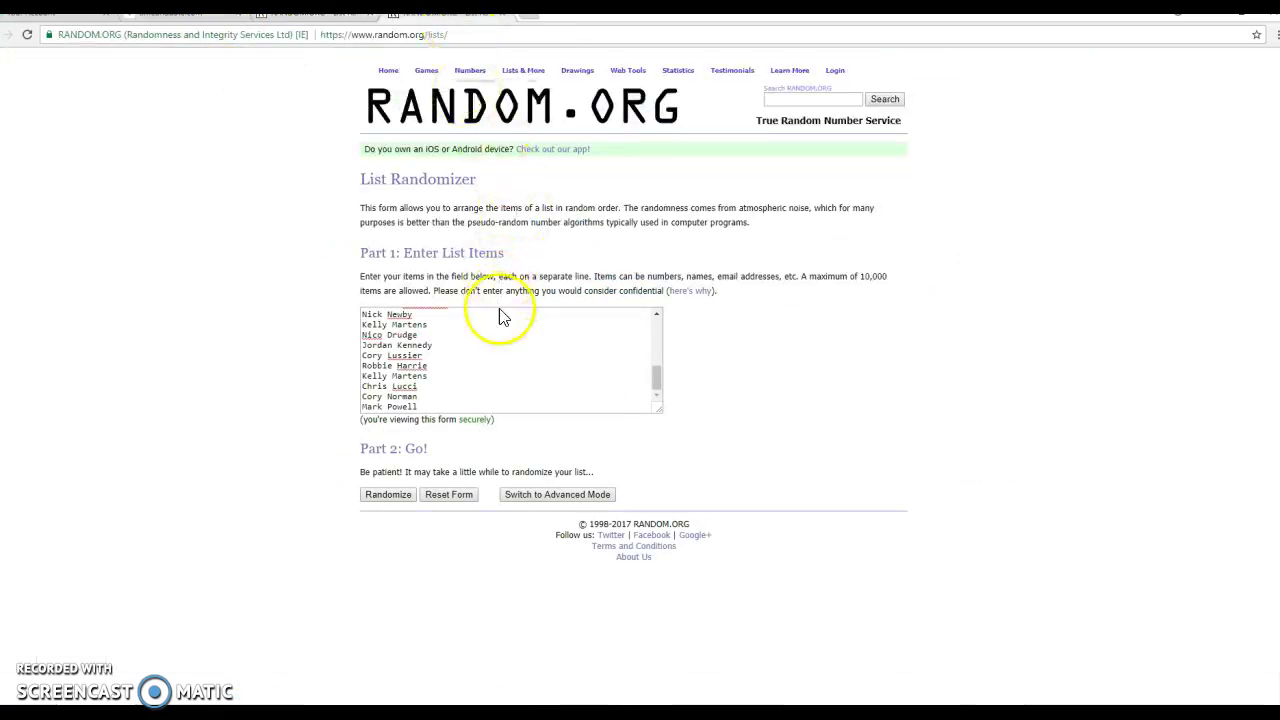
scroll(500, 345, up, 5)
scroll(500, 345, down, 5)
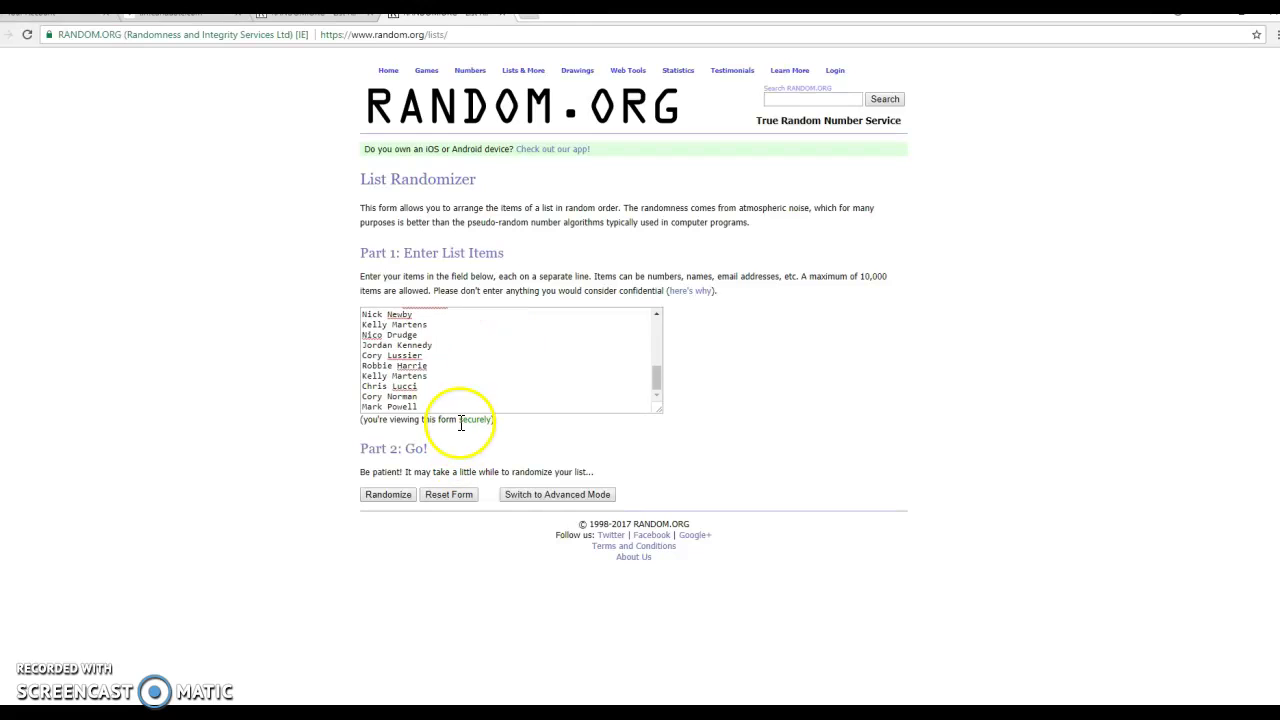
click(390, 494)
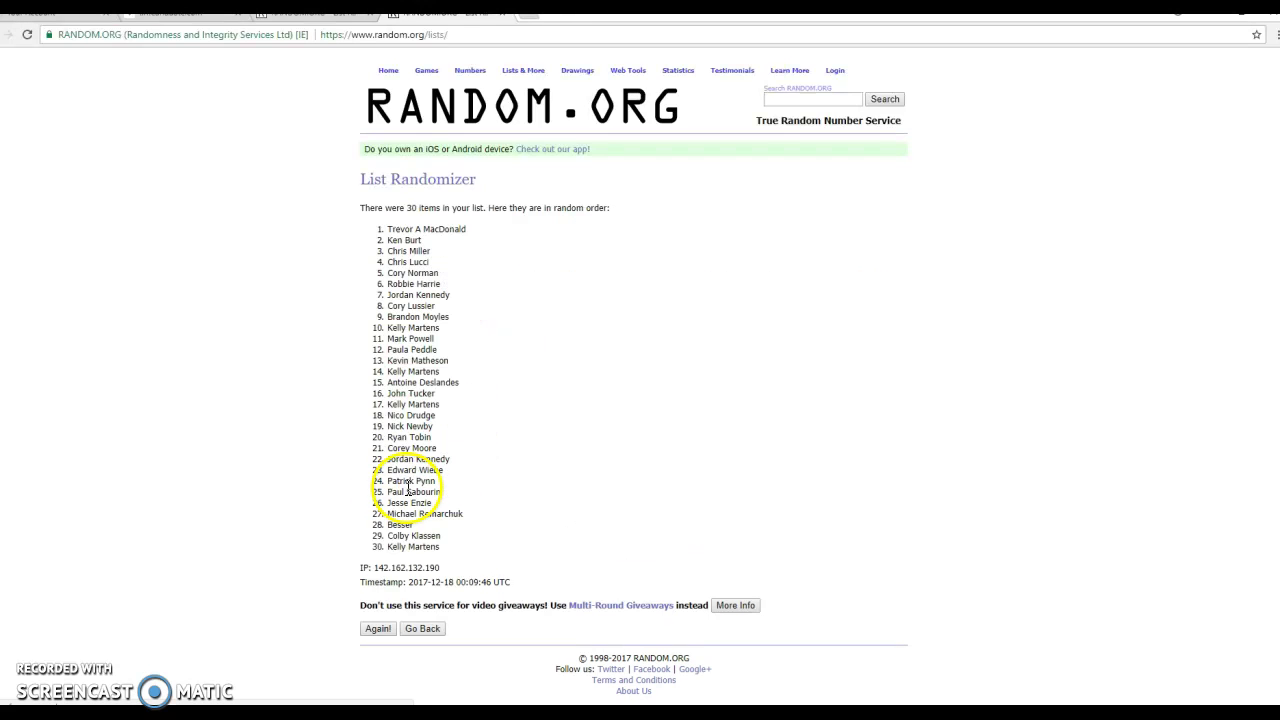
click(378, 628)
click(372, 655)
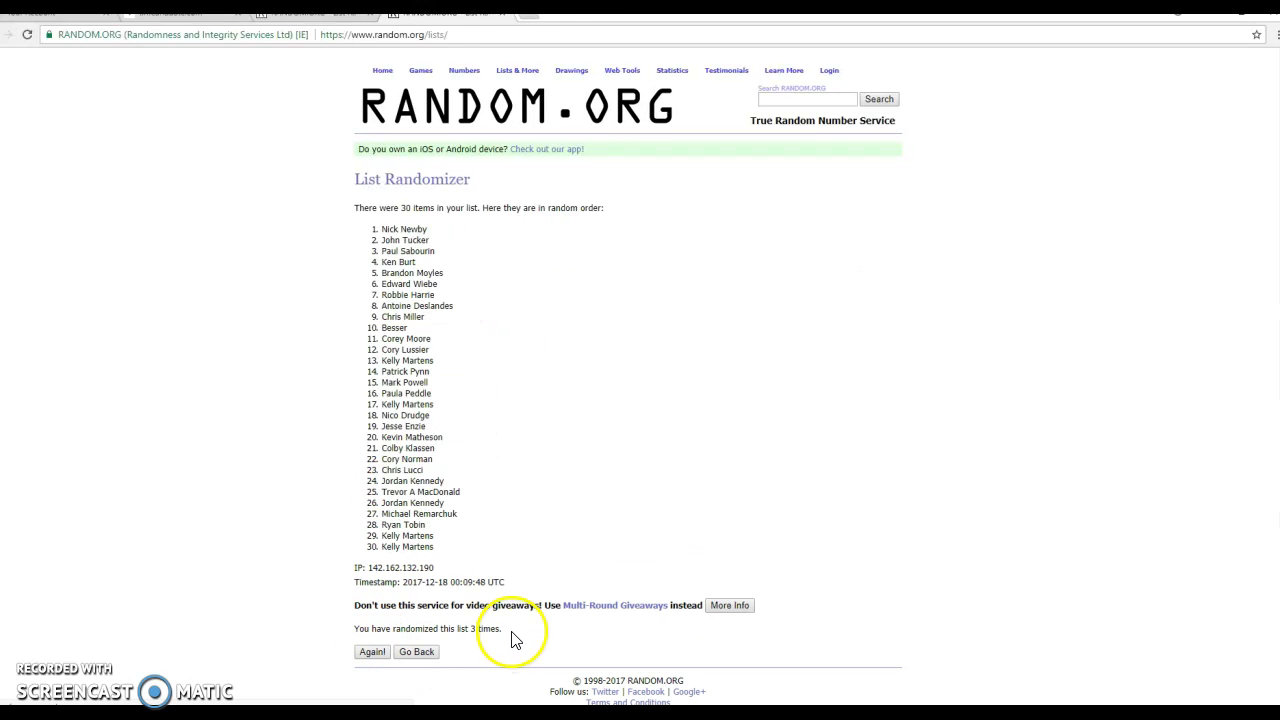
drag(510, 632, 324, 596)
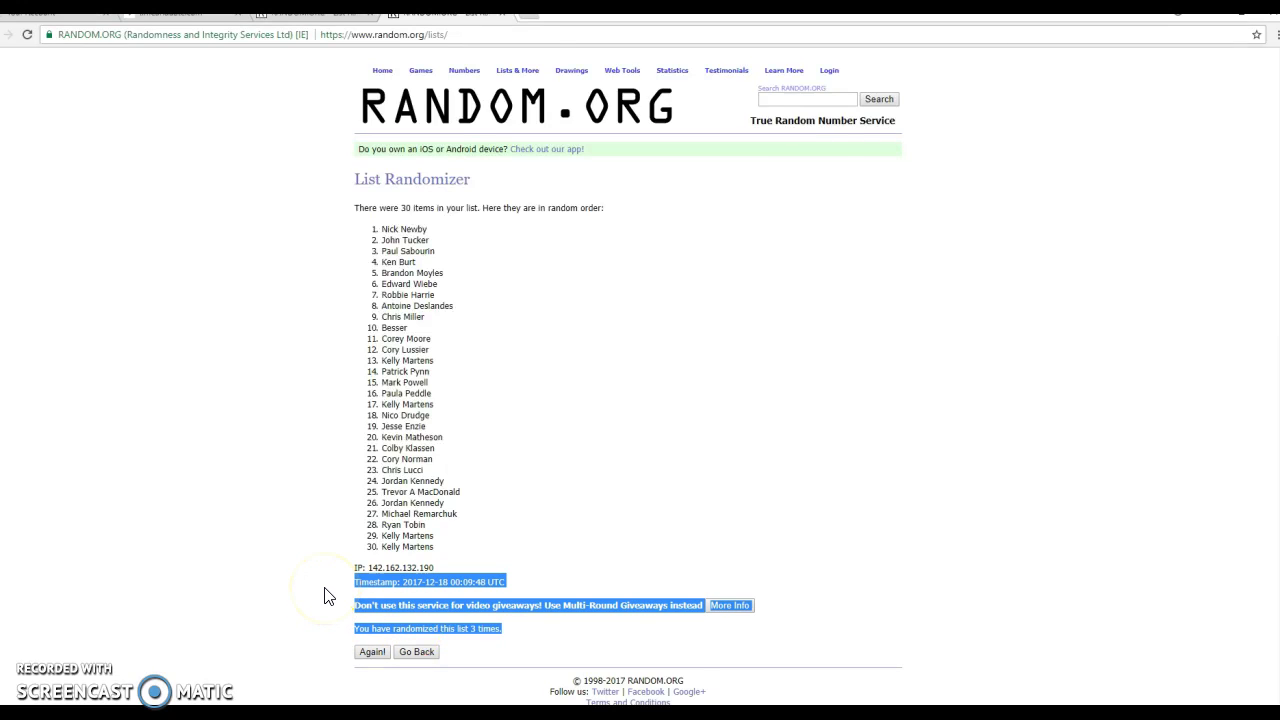
Post the 00:09:48 UTC, three-shuffle proof as a Facebook group comment
key(alt+Tab)
key(alt+Tab)
key(alt+Tab)
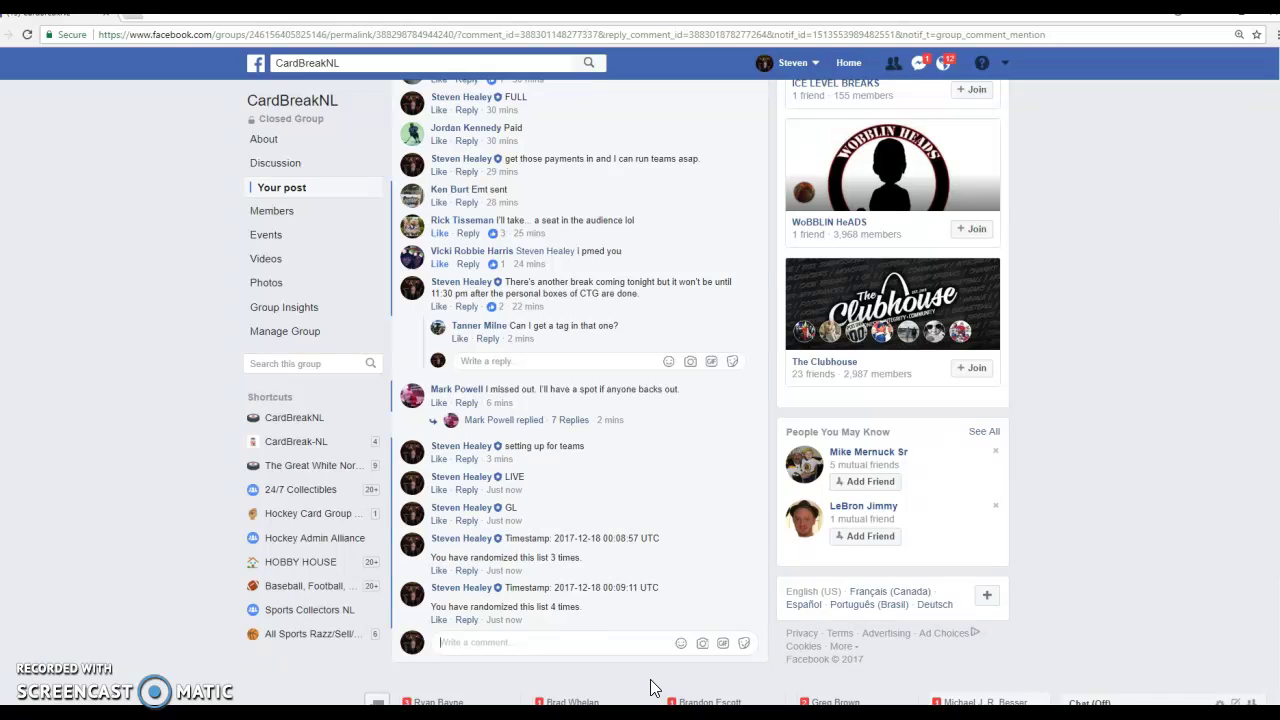
key(ctrl+v)
click(430, 673)
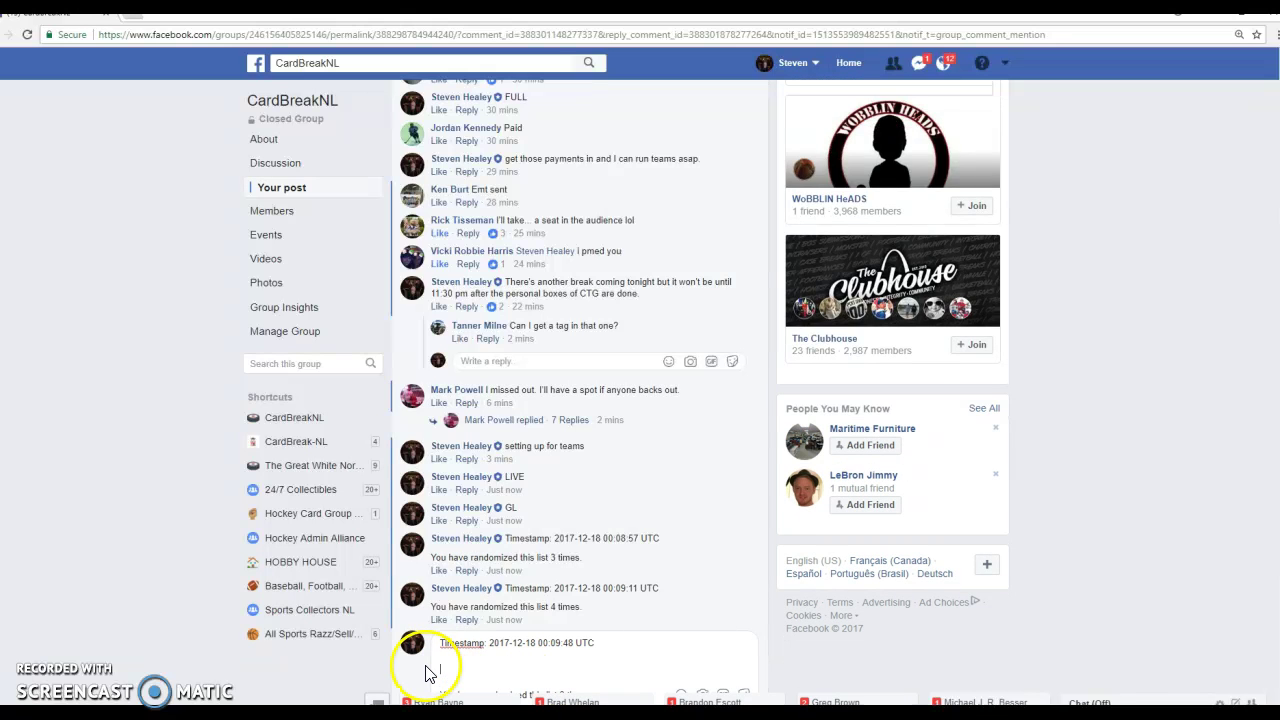
key(Return)
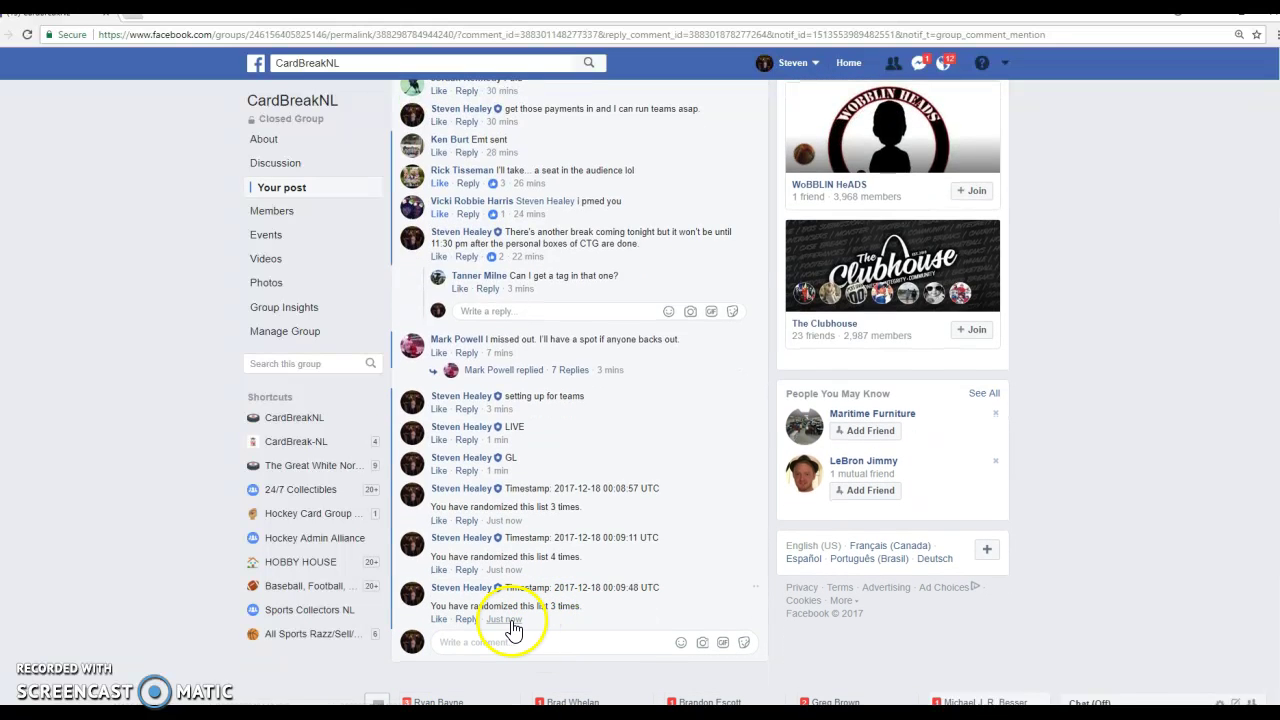
key(alt+Tab)
key(alt+Tab)
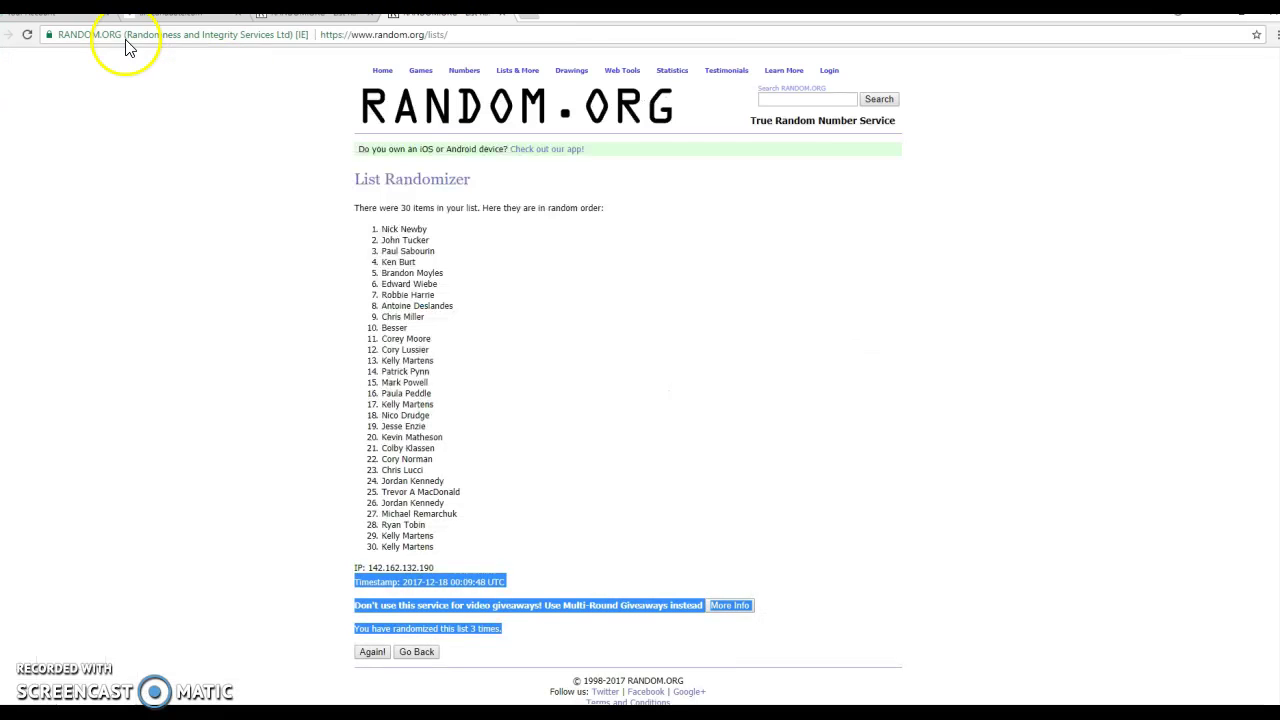
Shuffle the names a fourth time and copy the 00:10:06 UTC timestamp lines
click(160, 14)
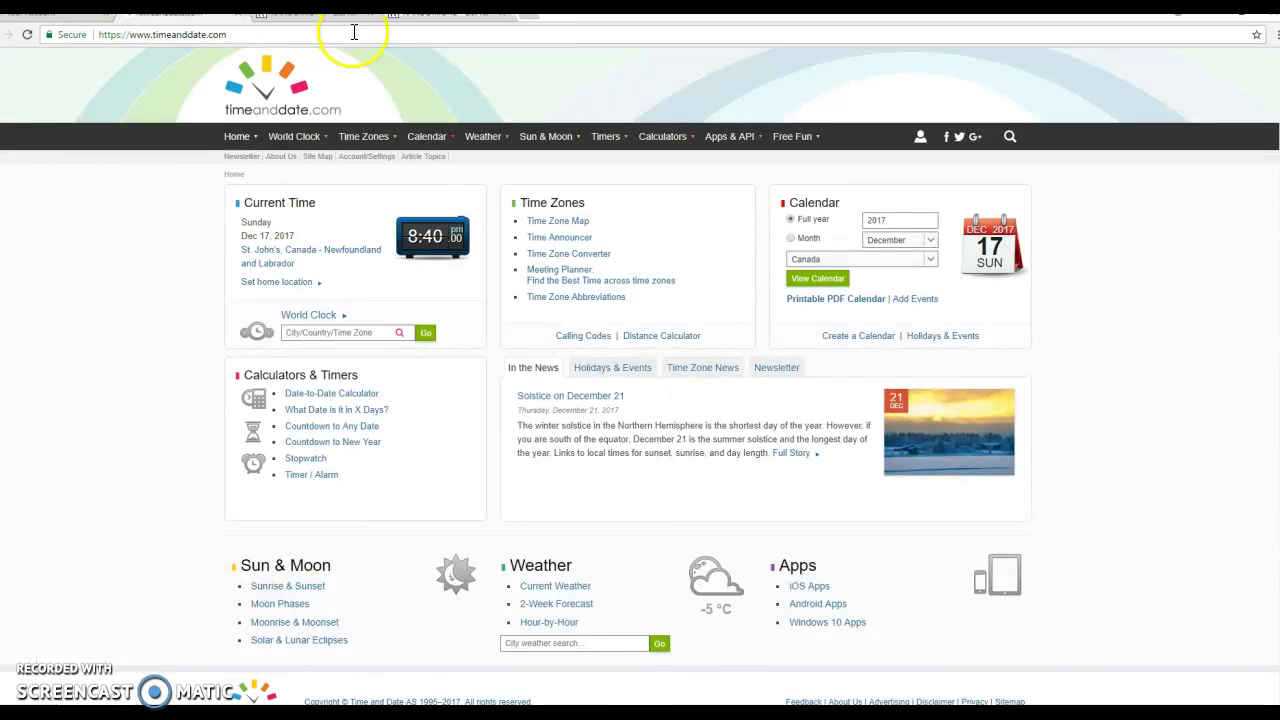
click(418, 18)
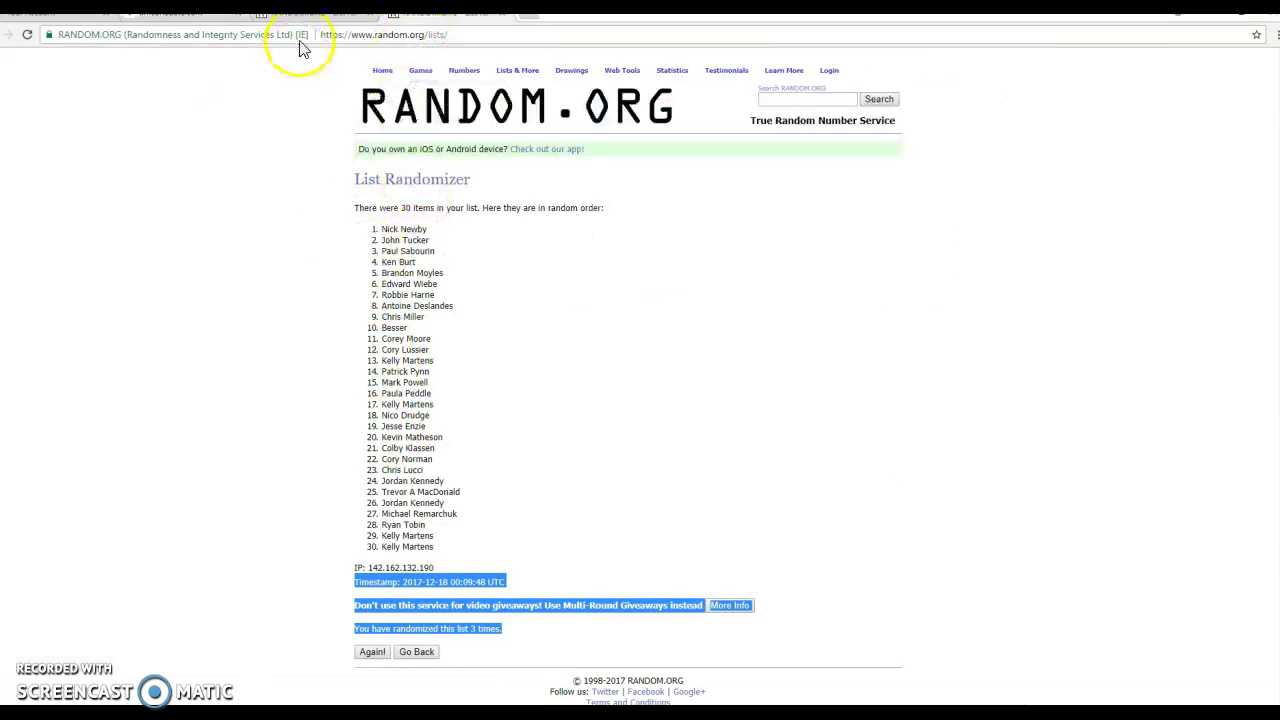
click(372, 651)
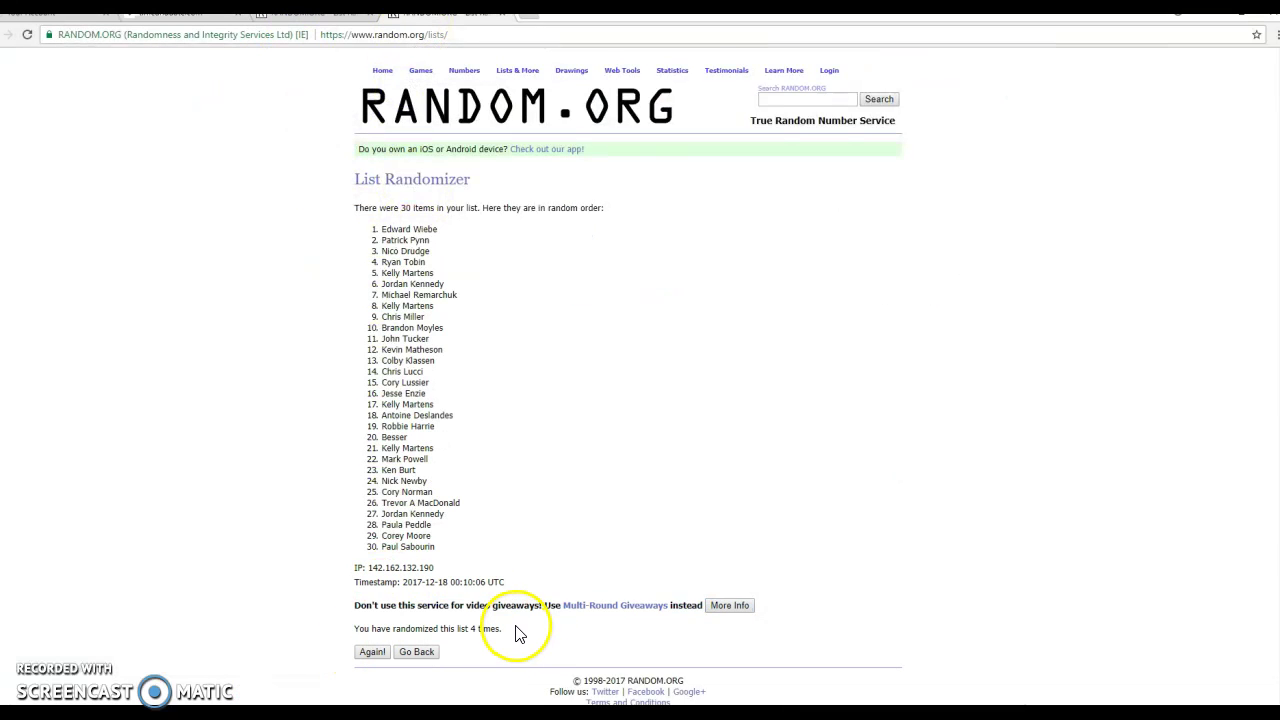
drag(372, 592, 342, 586)
key(ctrl+c)
Post the 00:10:06 UTC timestamp as a Facebook comment and check the timeanddate.com clock
key(alt+Tab)
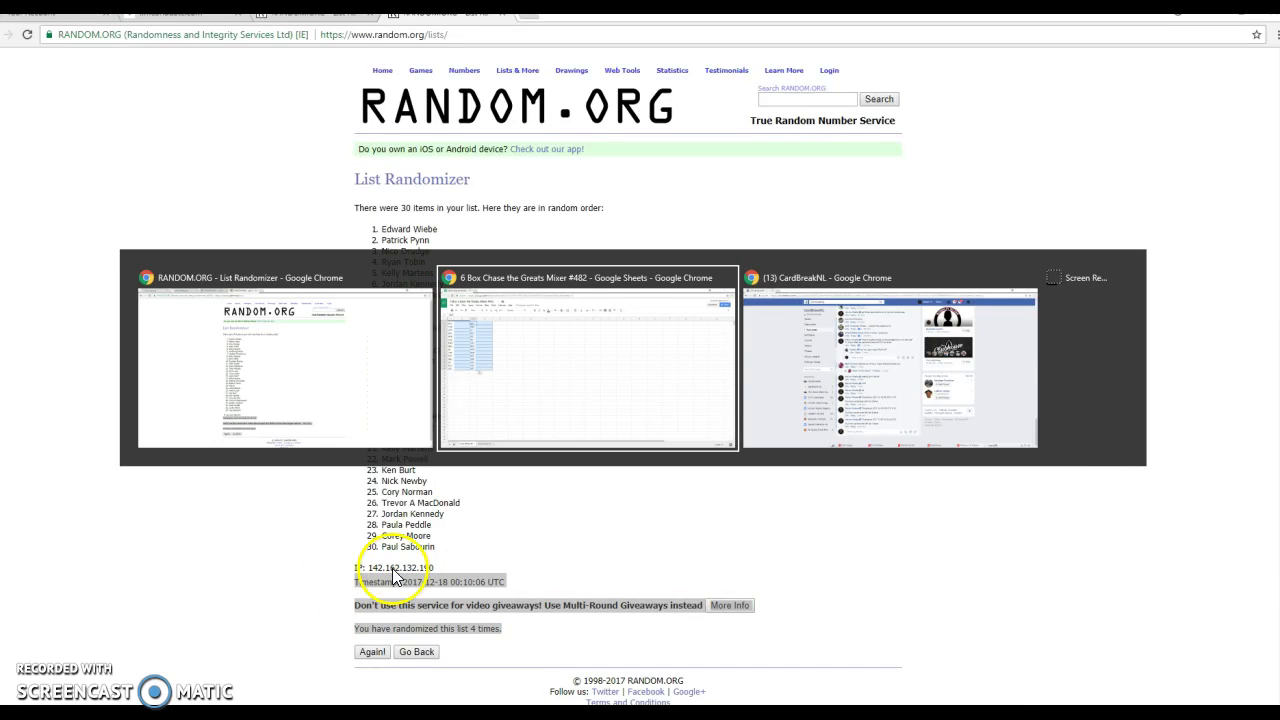
key(ctrl+v)
drag(493, 690, 457, 686)
key(BackSpace)
key(Return)
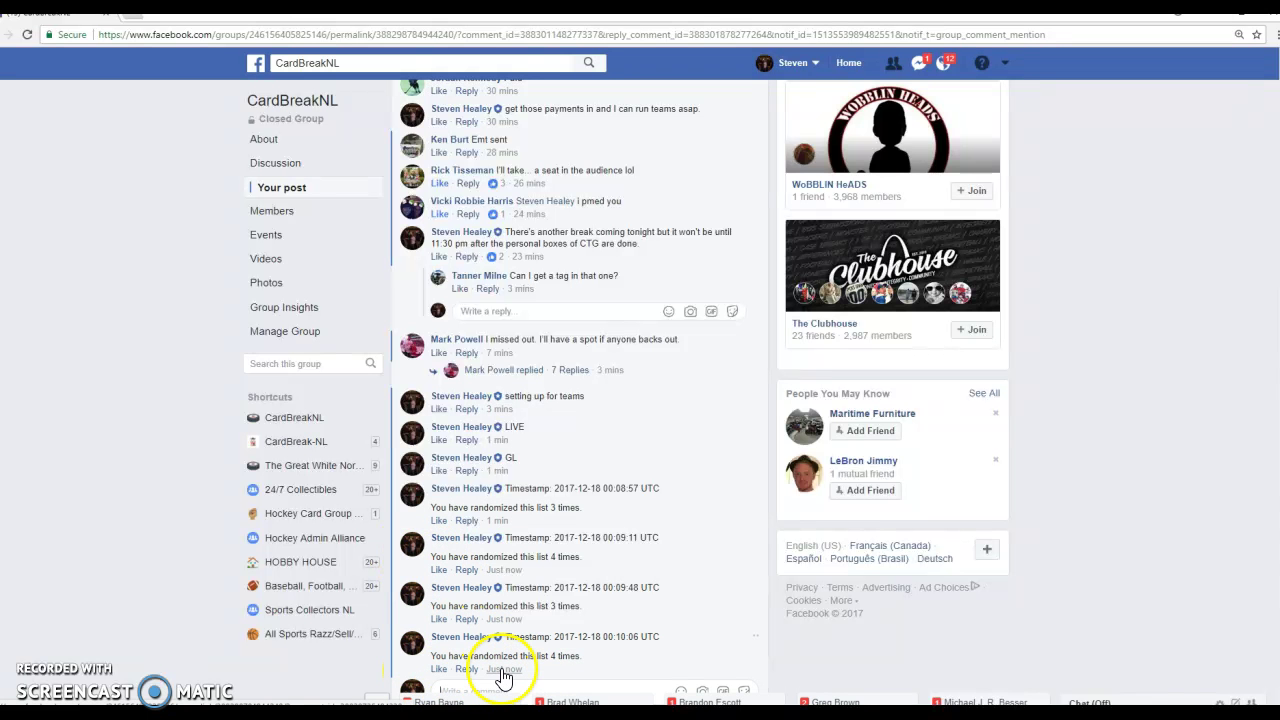
key(alt+Tab)
click(174, 20)
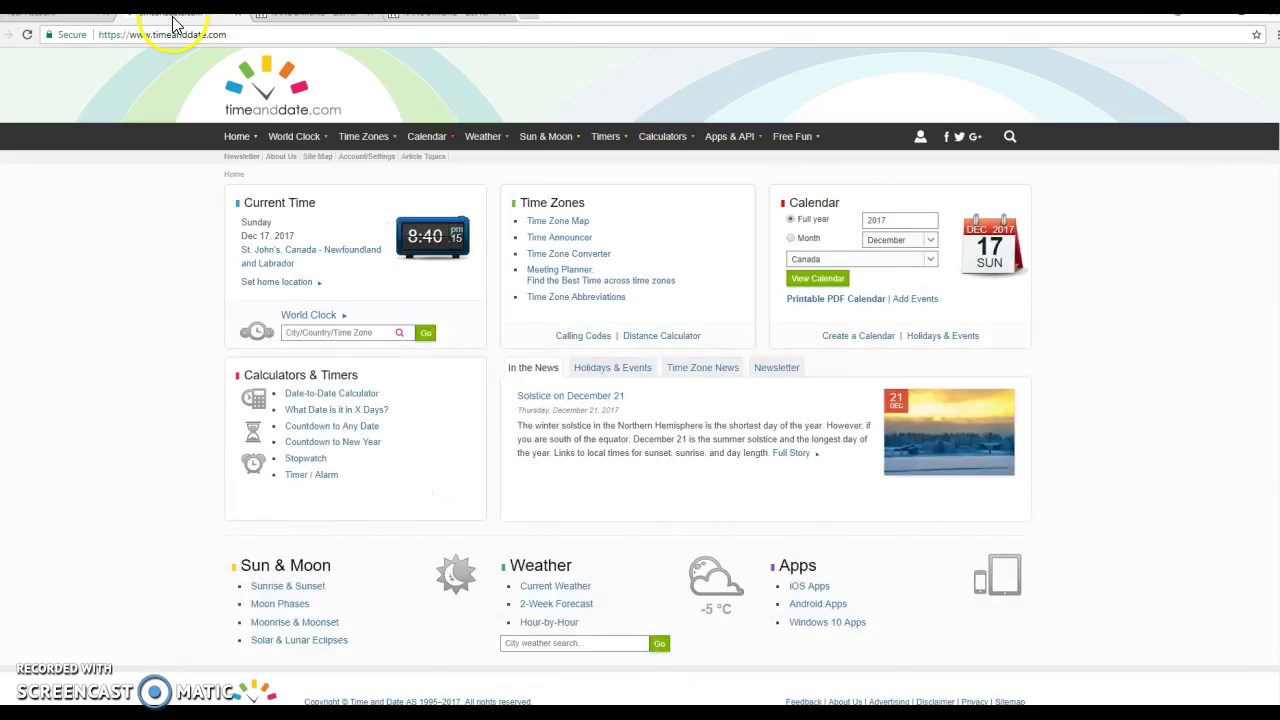
Copy the first fifteen shuffled names into column B beside NYI–DAL
click(415, 22)
mouse_move(381, 228)
mouse_down()
mouse_move(461, 255)
mouse_move(448, 390)
mouse_up()
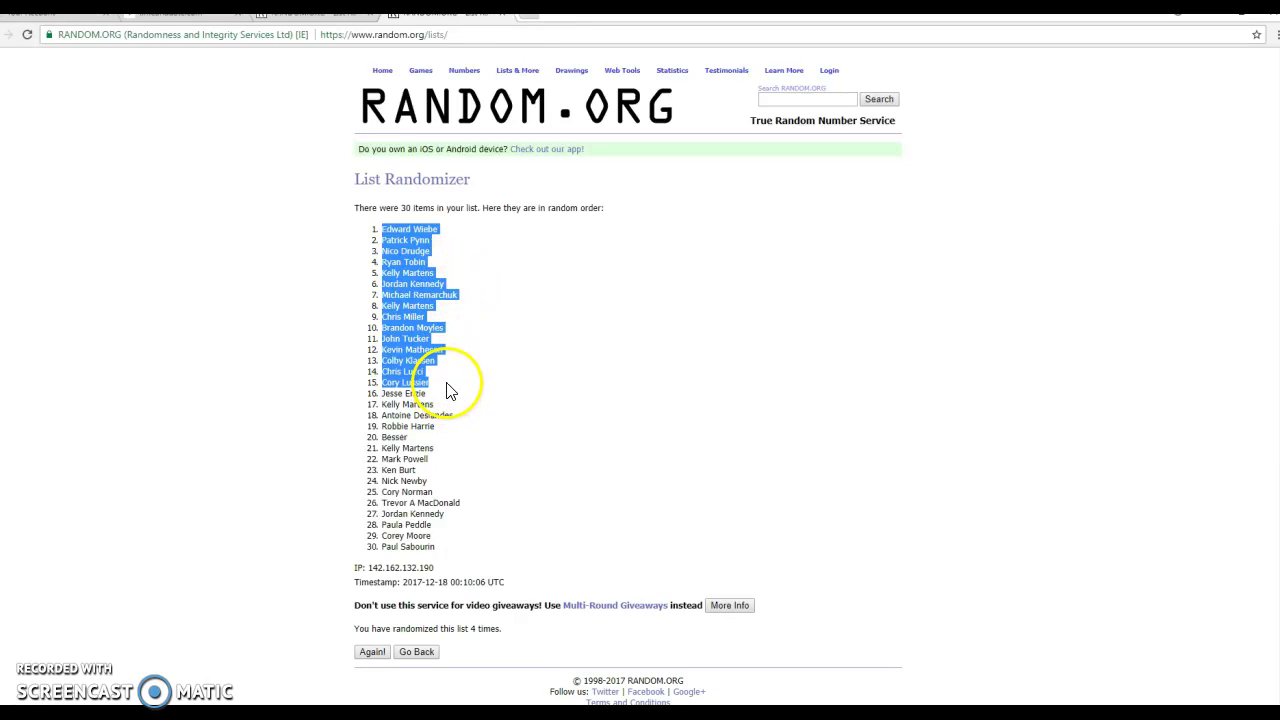
key(alt+Tab)
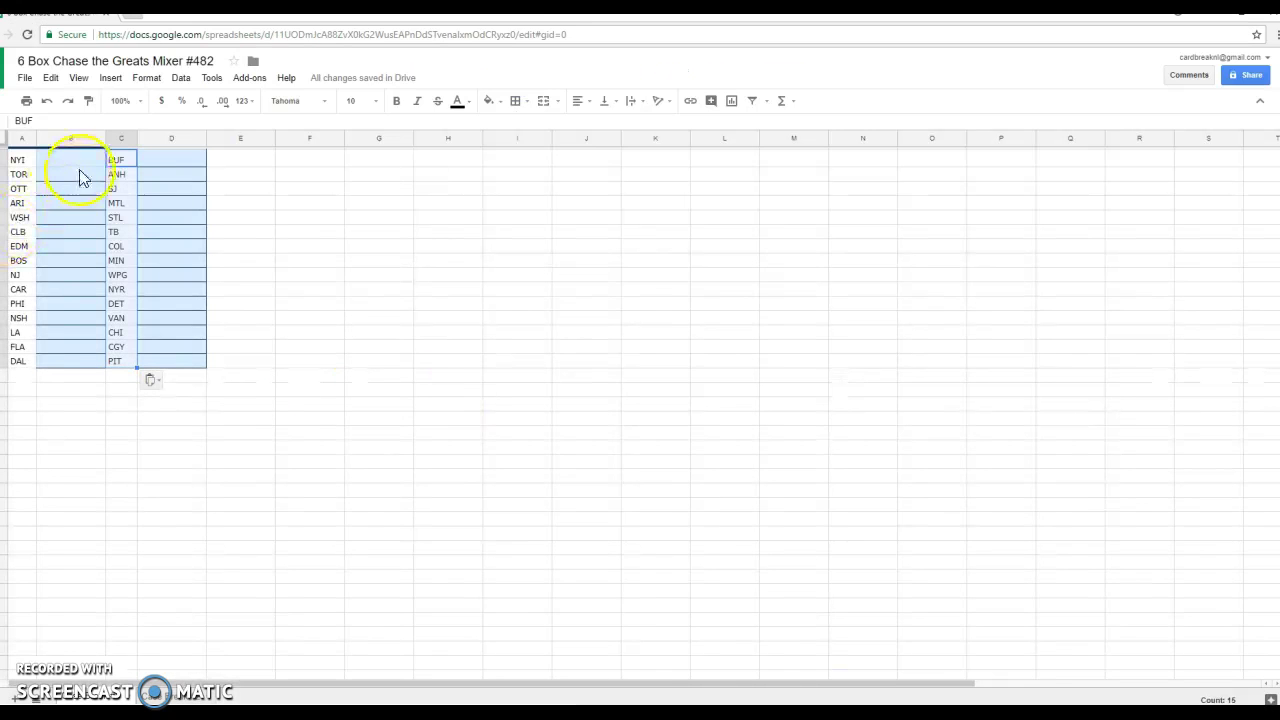
key(ctrl+v)
Copy the last fifteen shuffled names into column D beside BUF–PIT
key(alt+Tab)
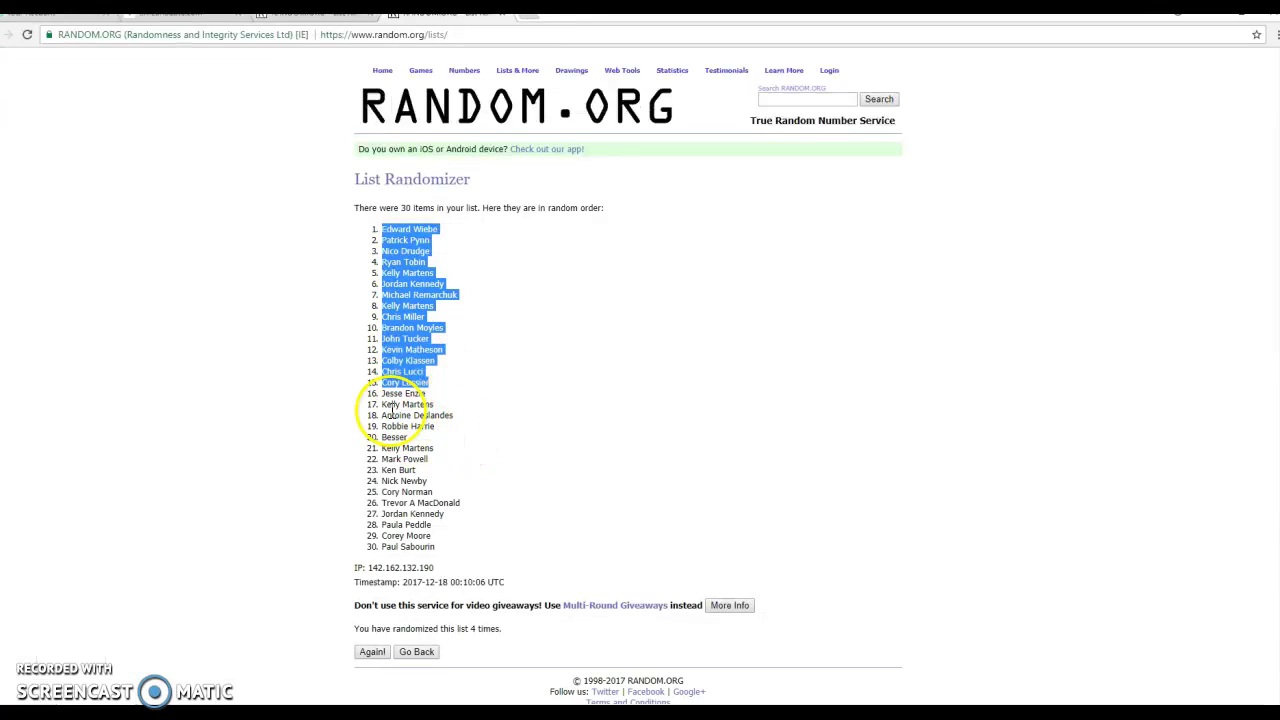
click(394, 393)
drag(394, 393, 457, 533)
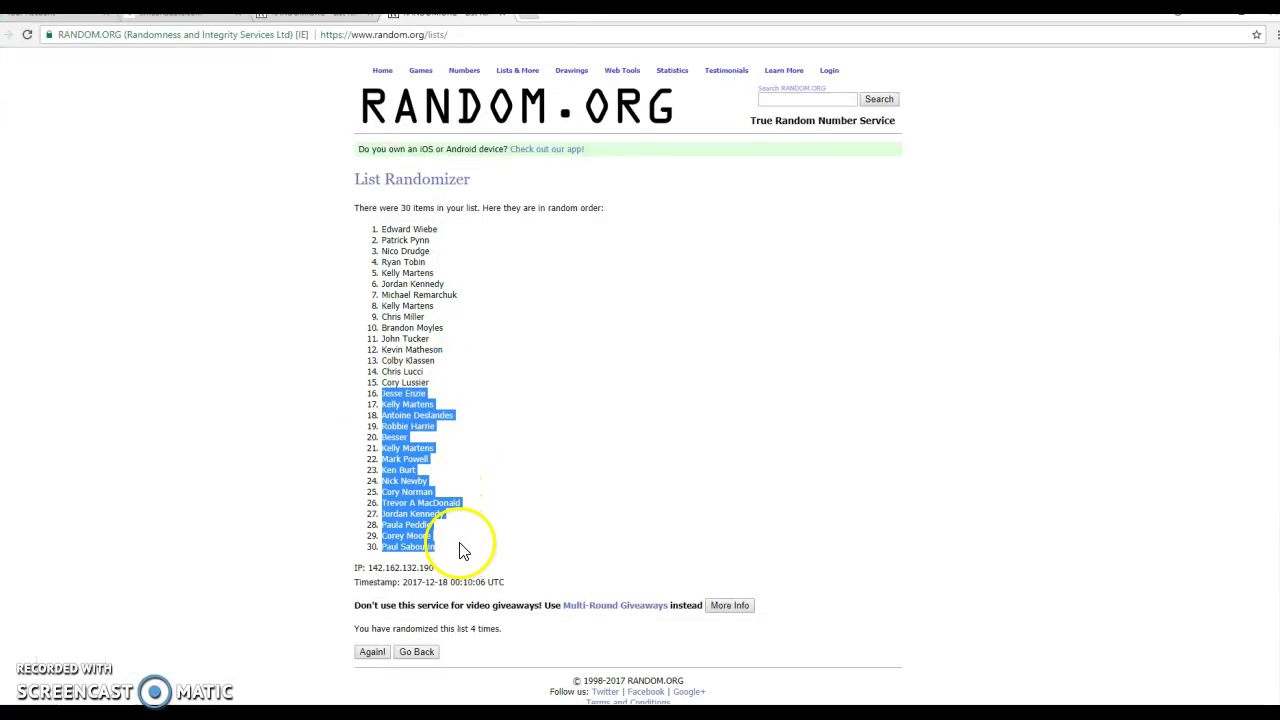
key(alt+Tab)
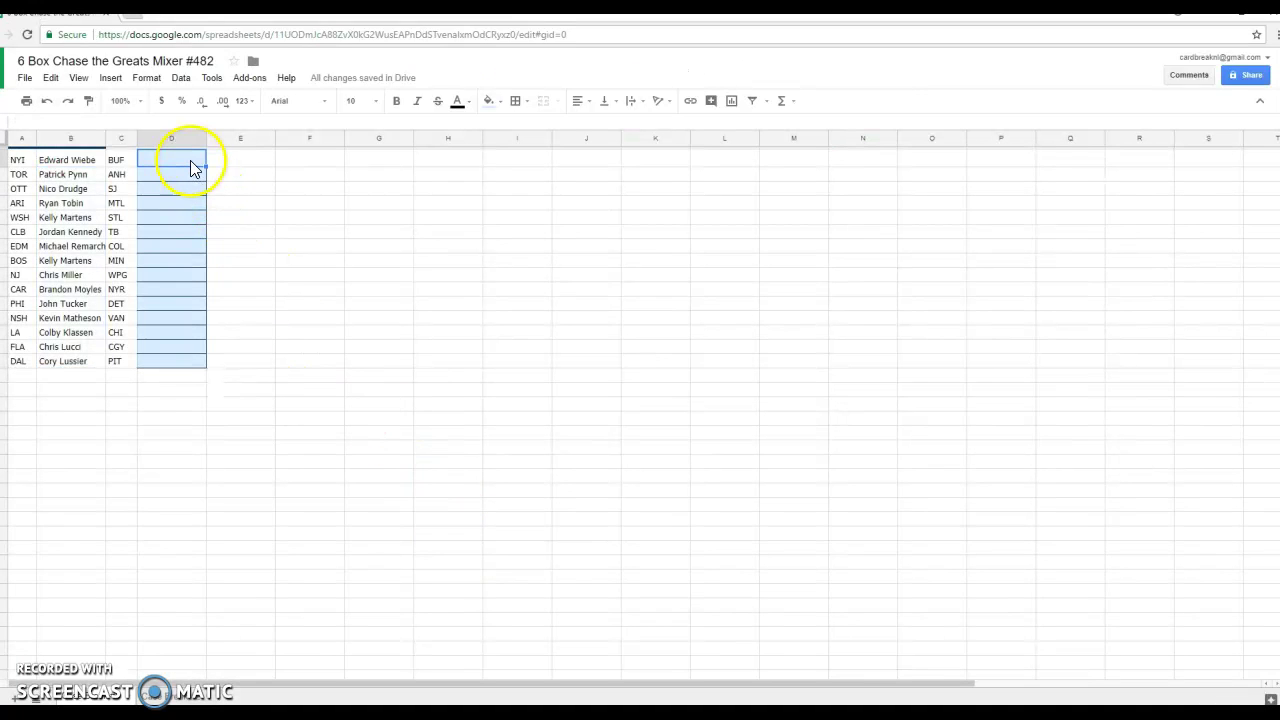
key(ctrl+v)
click(388, 332)
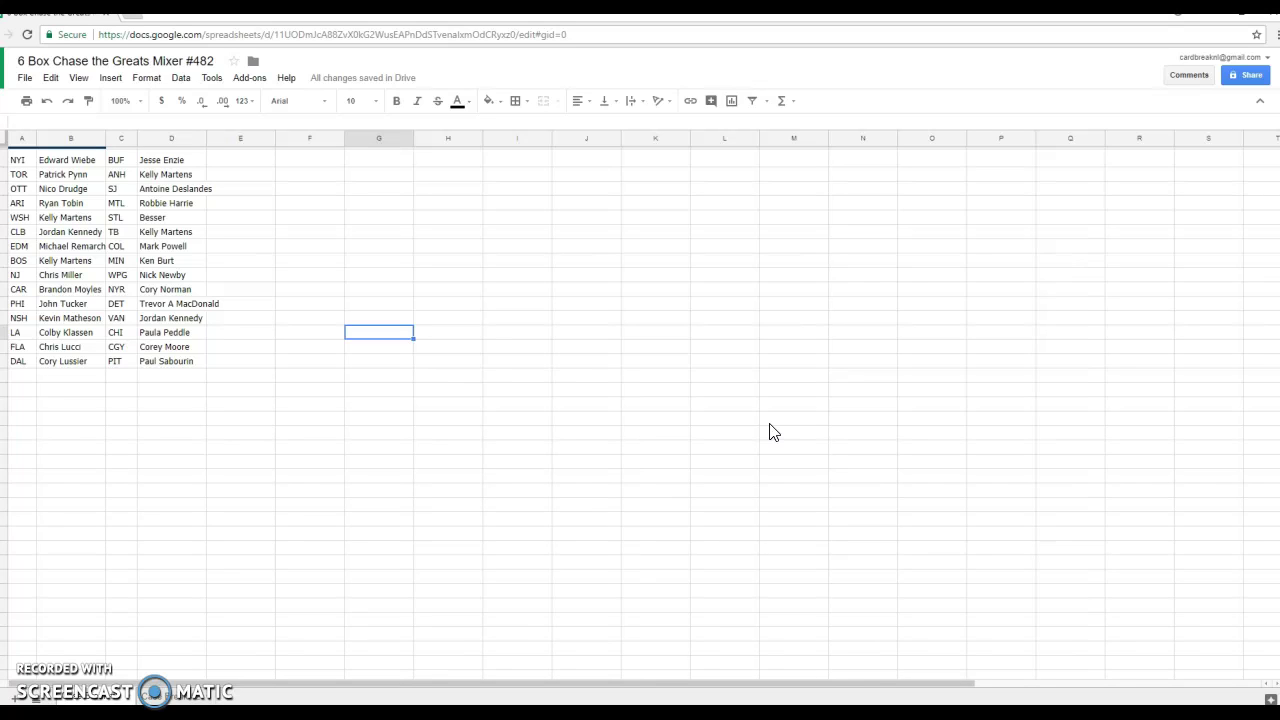
Bring the four-times-shuffled RANDOM.ORG name list, stamped 00:10:06 UTC, back to the front
key(alt+Tab)
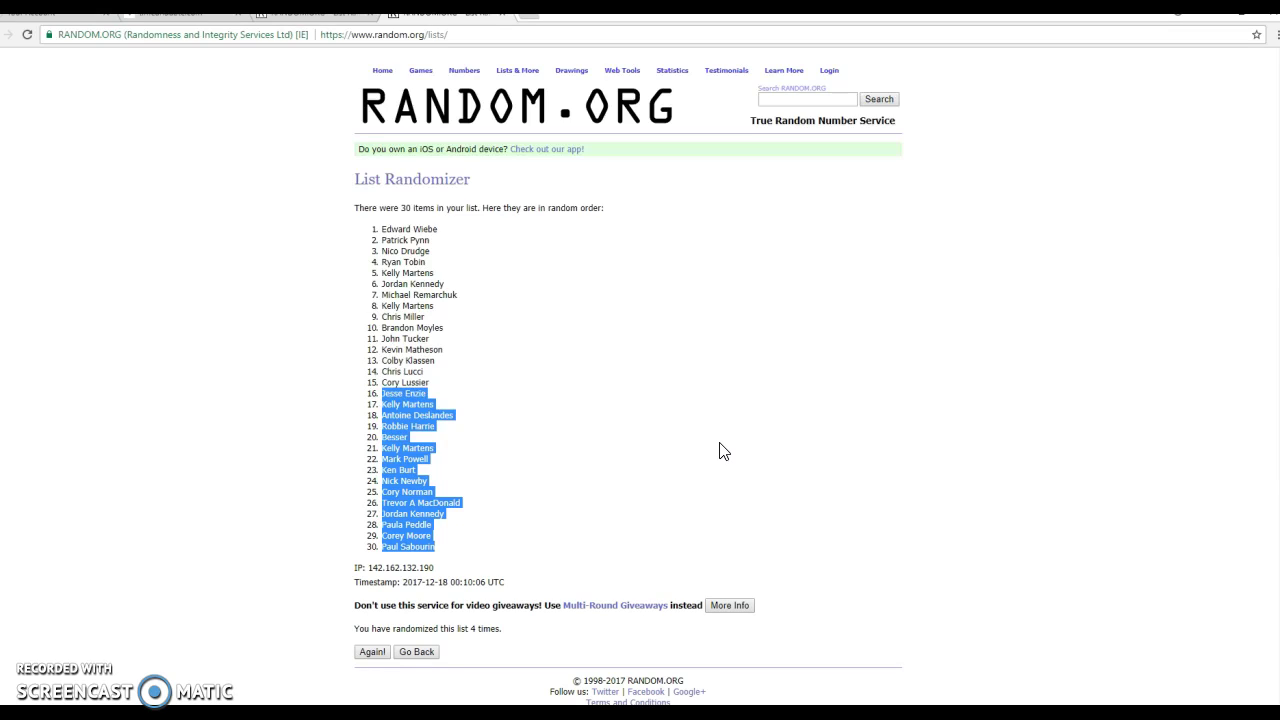
Return from the RANDOM.ORG page to the Google Sheet pairing all 30 teams with participants
click(636, 380)
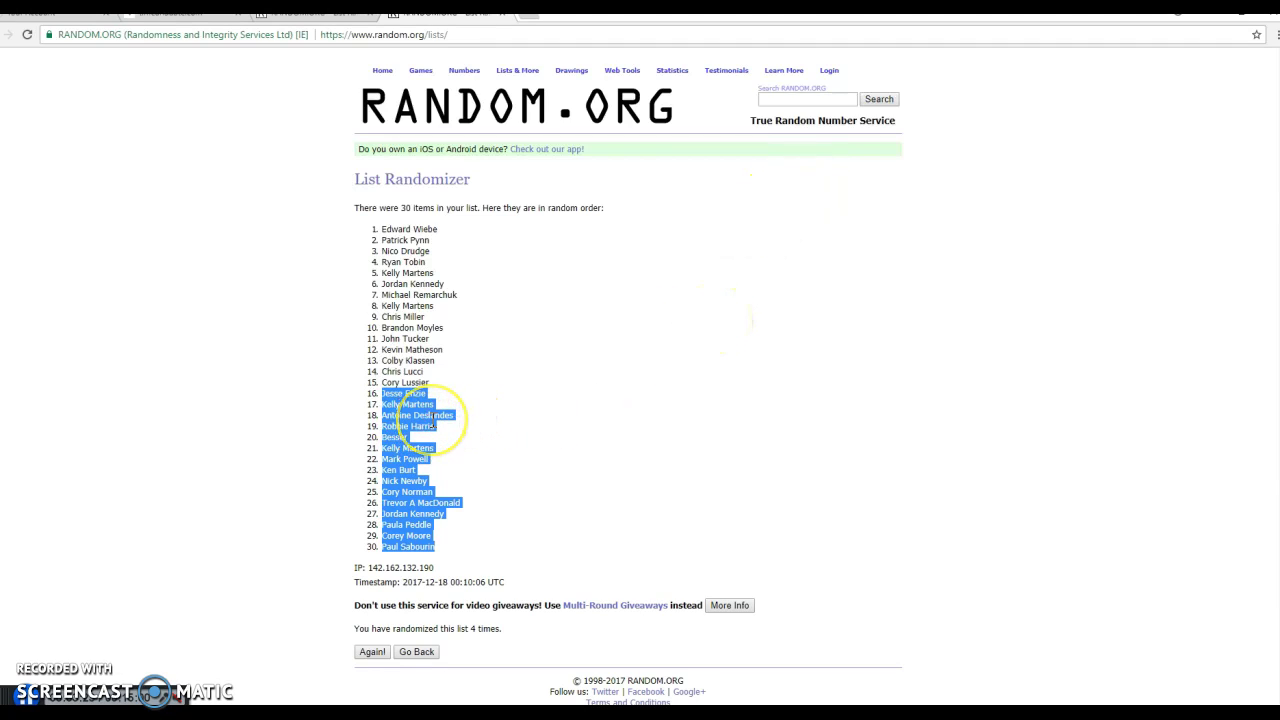
key(alt+Tab)
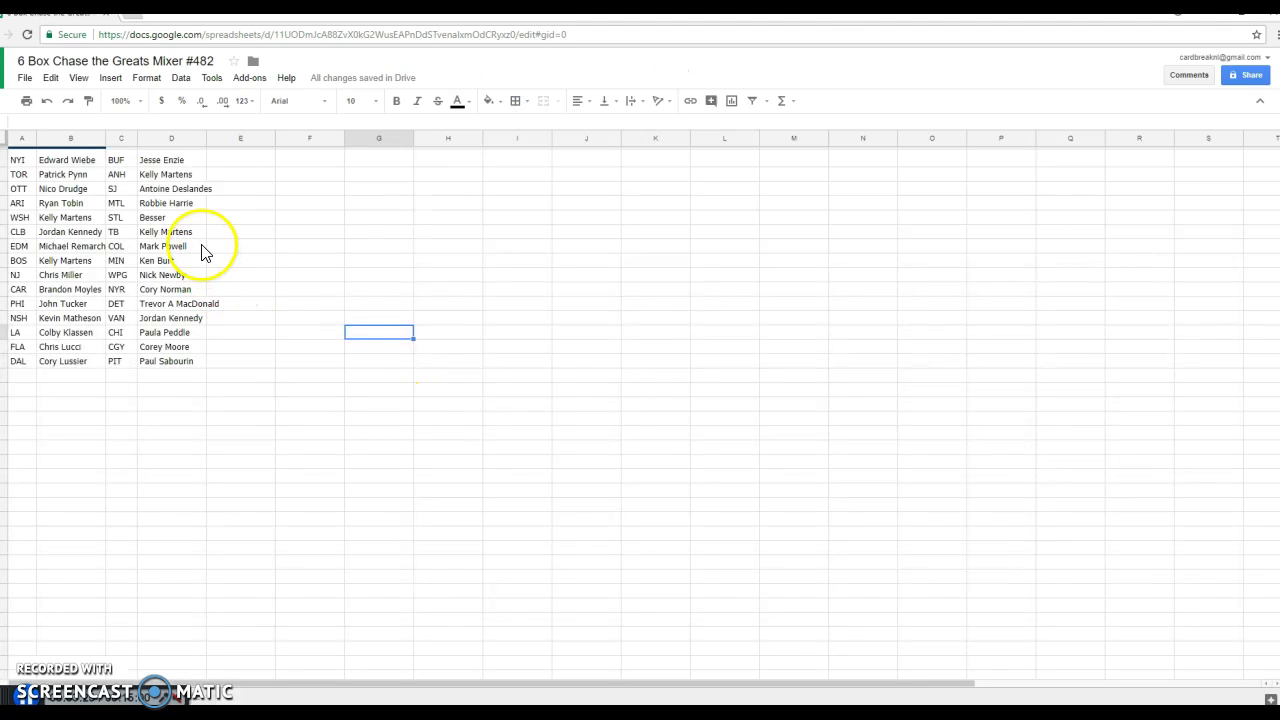